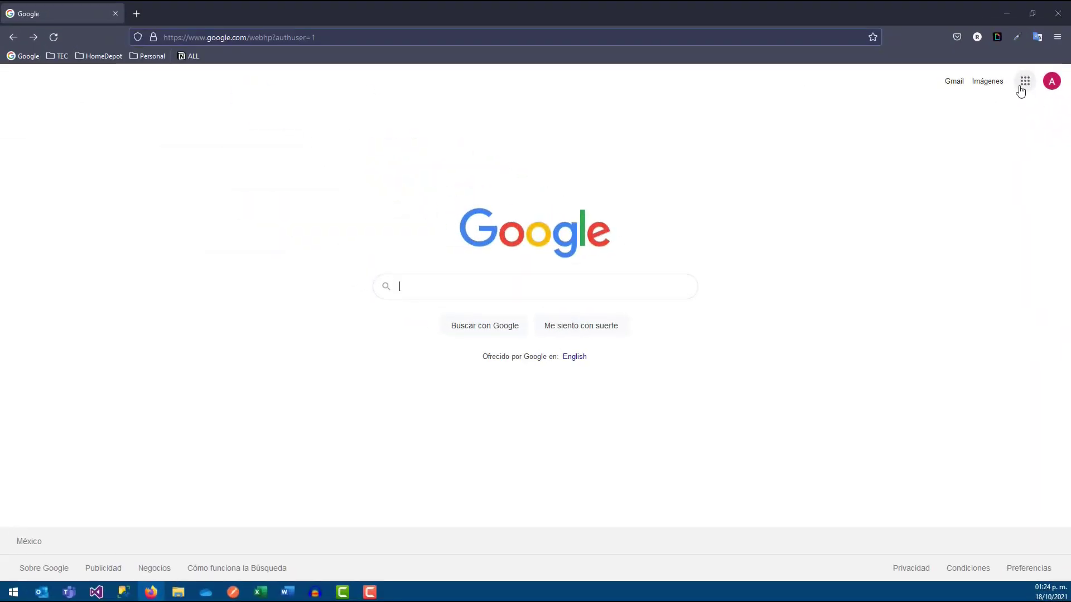
Reach the Google Sheets home list through the Google apps grid, showing DBSalmex, MBCompany and Youtube
click(1024, 82)
scroll(981, 184, down, 2)
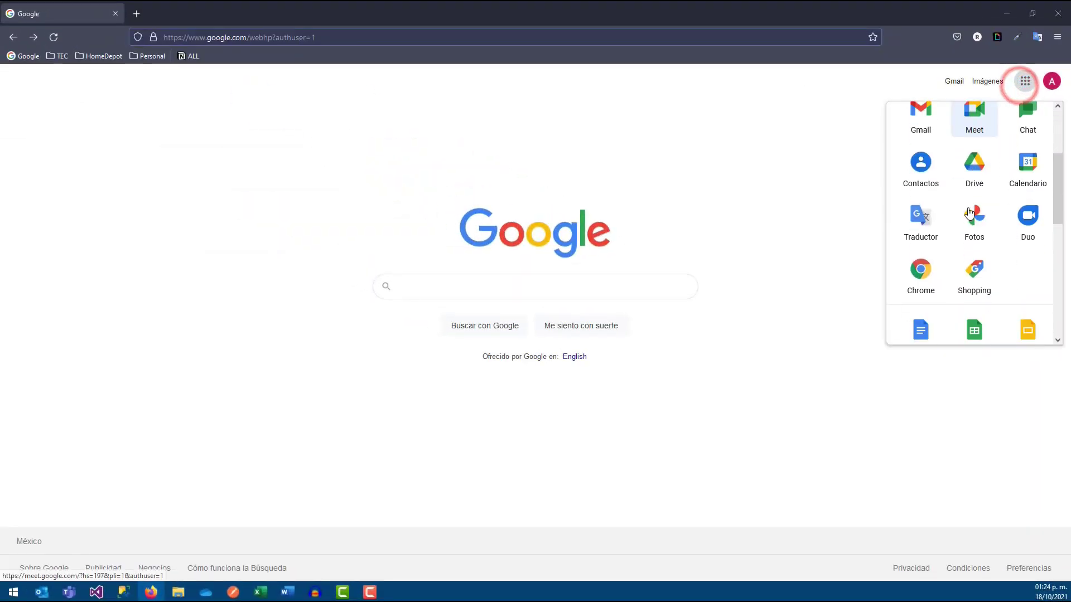
scroll(973, 190, down, 4)
scroll(974, 195, down, 2)
scroll(970, 203, down, 2)
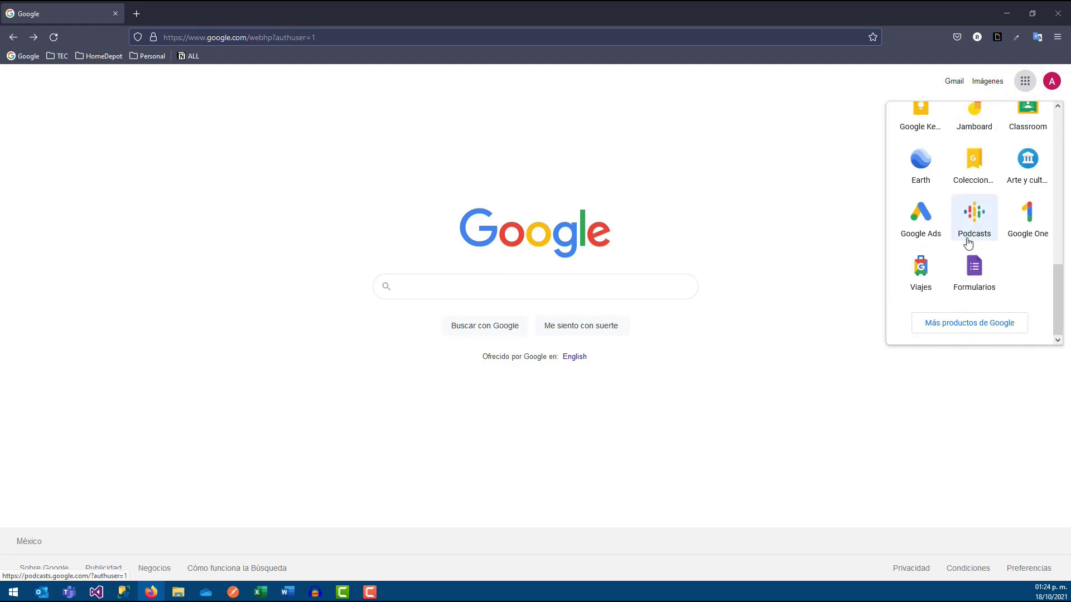
scroll(970, 234, up, 5)
scroll(975, 212, up, 2)
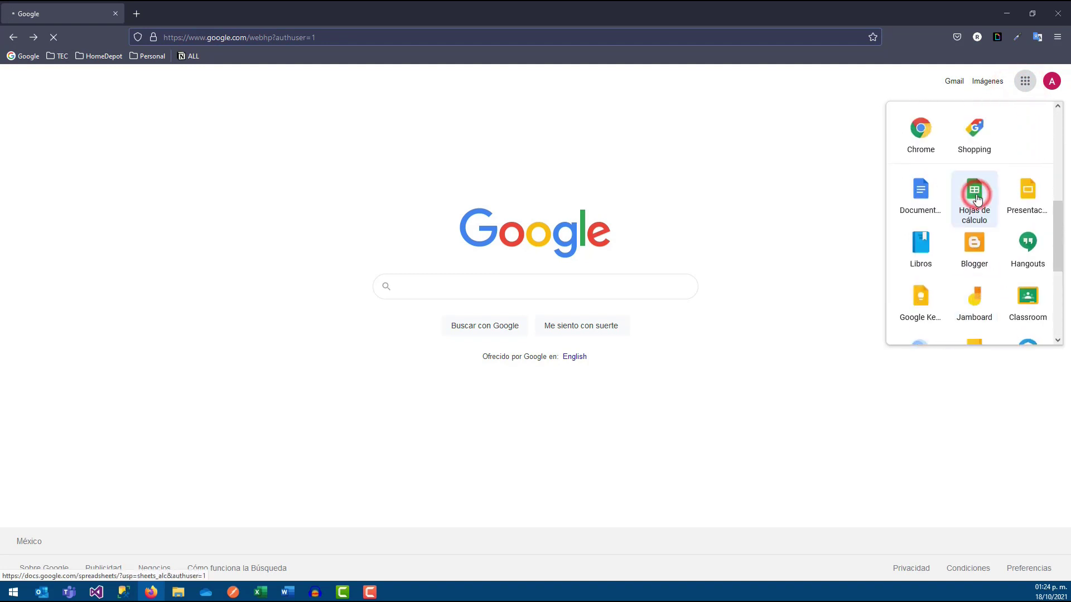
click(975, 196)
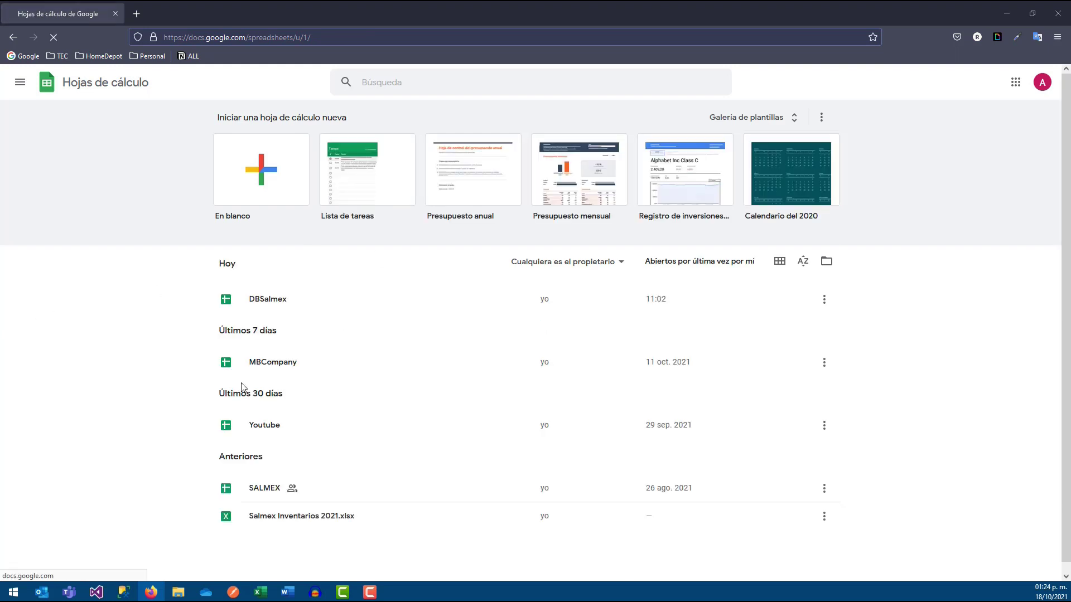
click(291, 361)
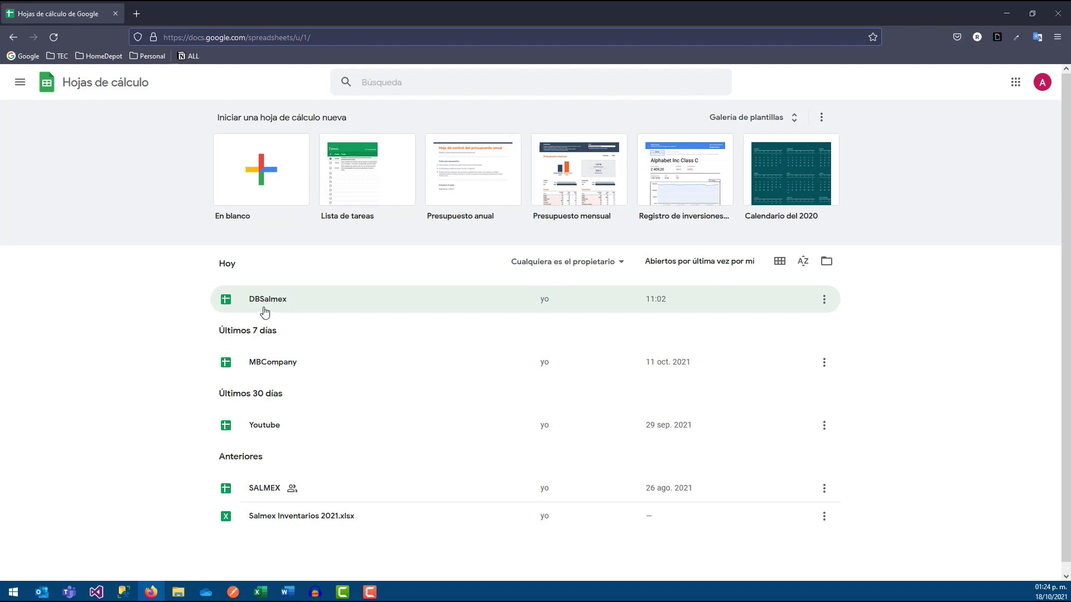
Load appsheet.com in a new tab, open the SALMEX App editor and close the apps list tab
click(136, 14)
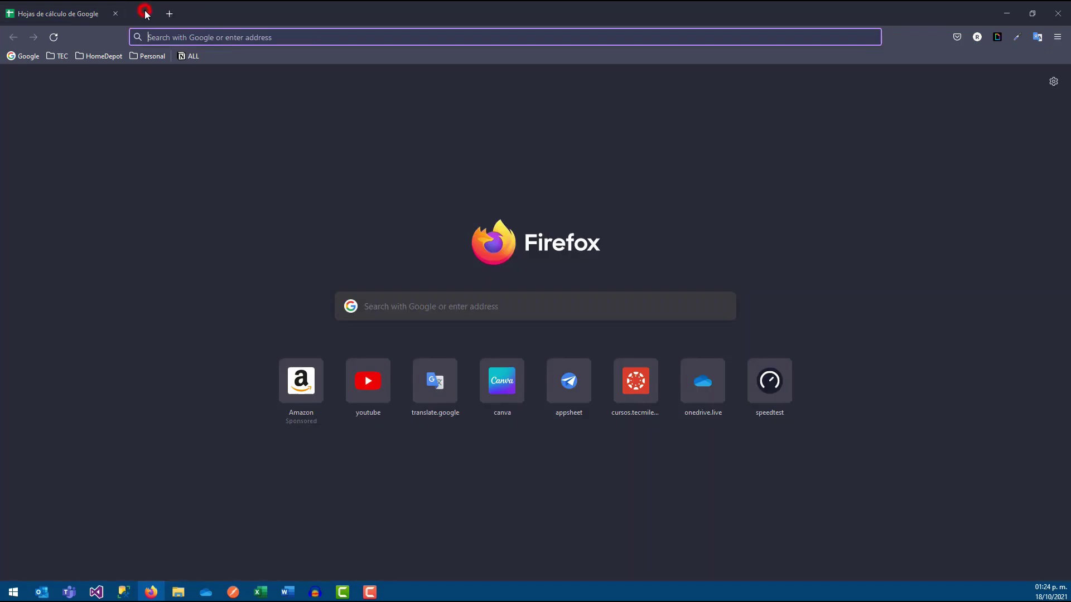
text(aPPSHEE)
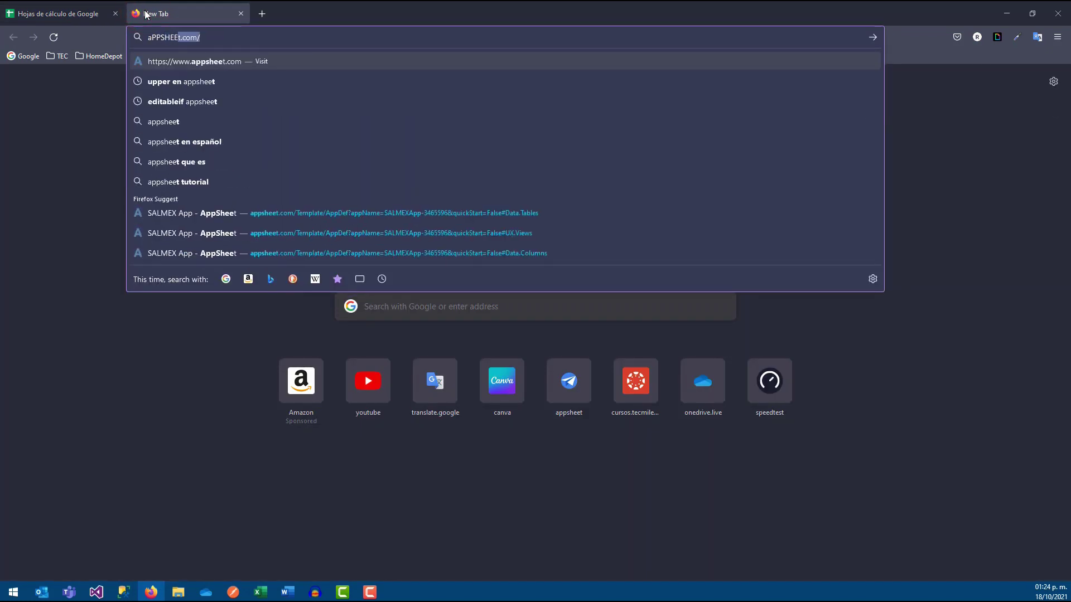
key(Return)
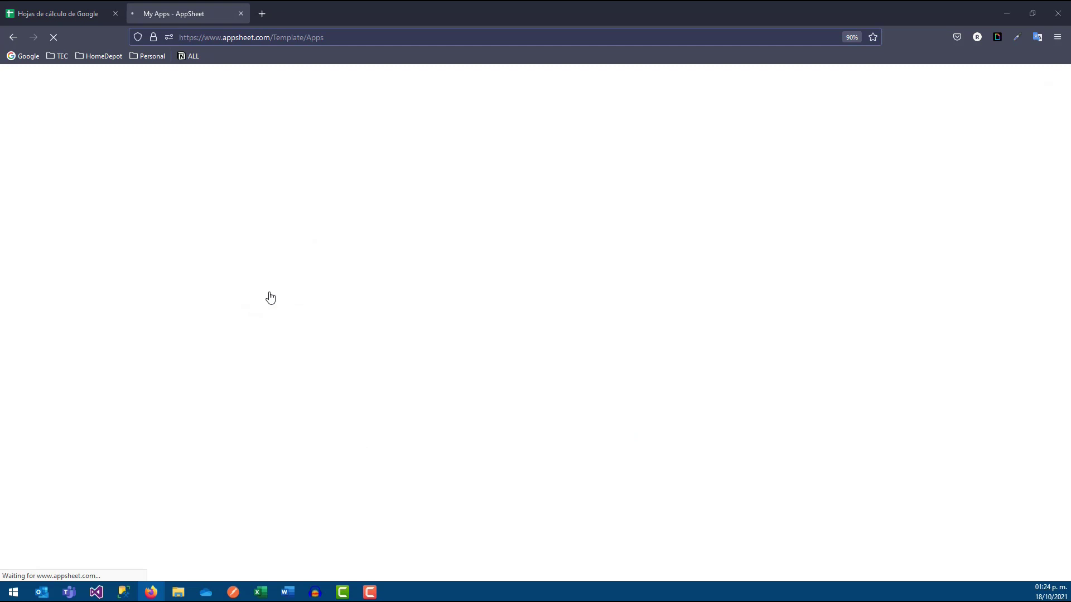
click(267, 451)
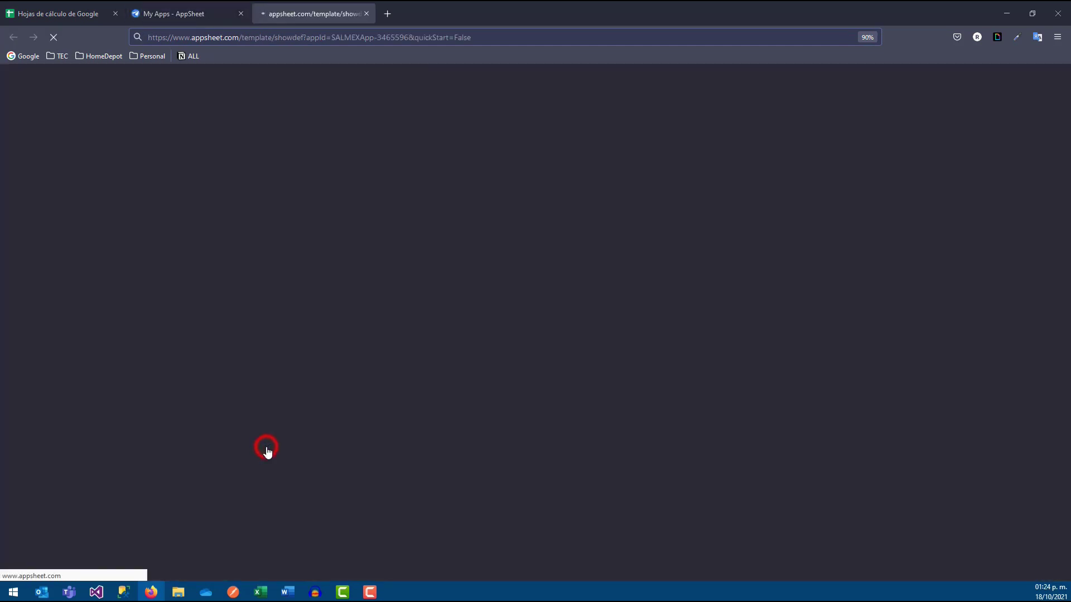
click(150, 4)
click(241, 14)
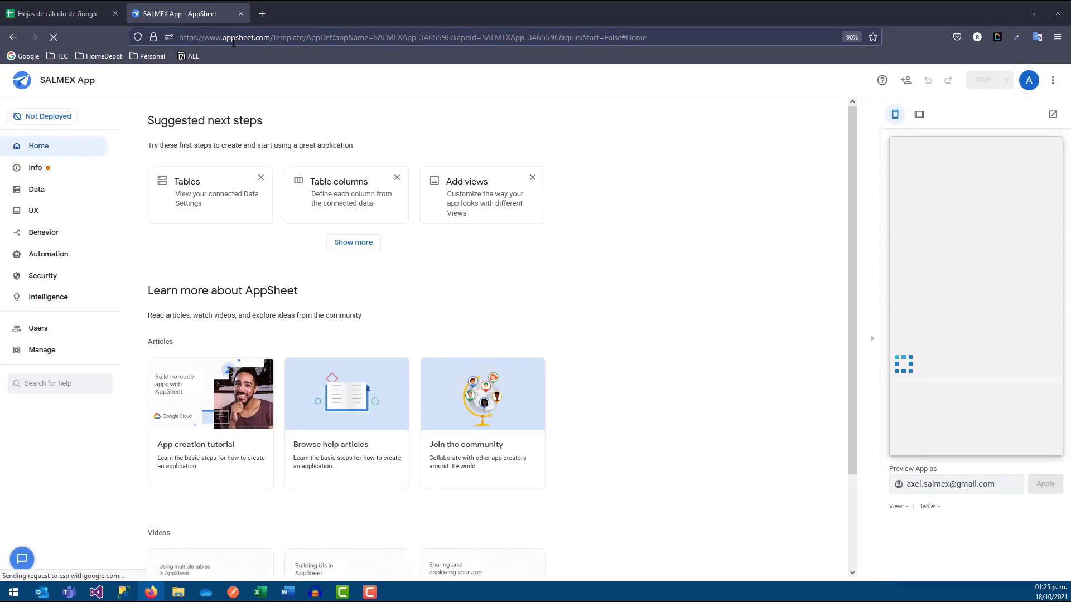
Dismiss all seven suggested next-step cards and show the app's 14 DBSalmex data tables
click(261, 177)
click(262, 177)
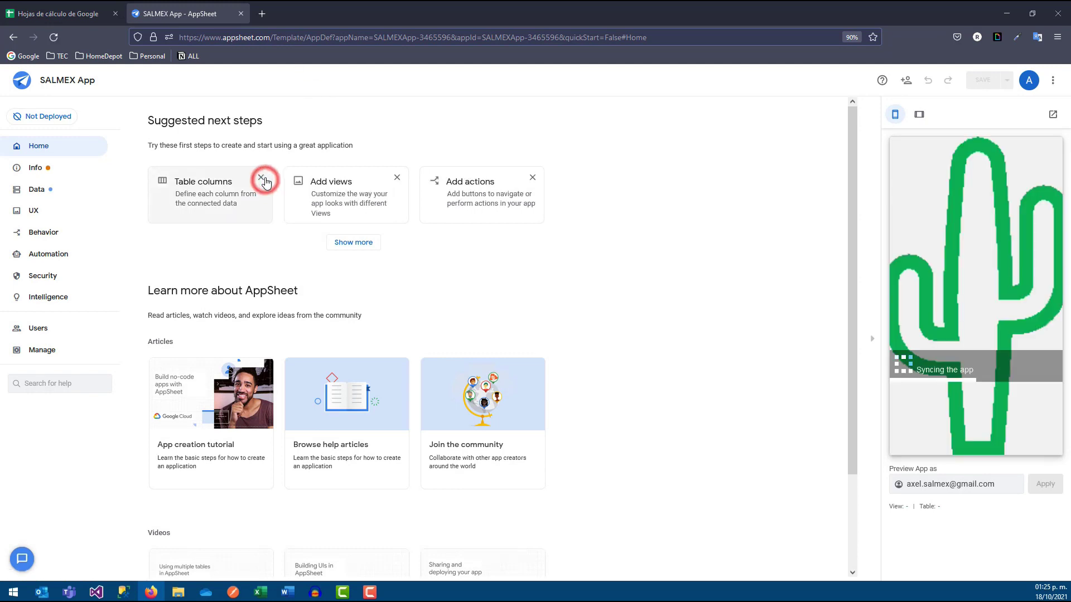
click(265, 179)
click(265, 178)
click(265, 178)
click(264, 179)
click(265, 179)
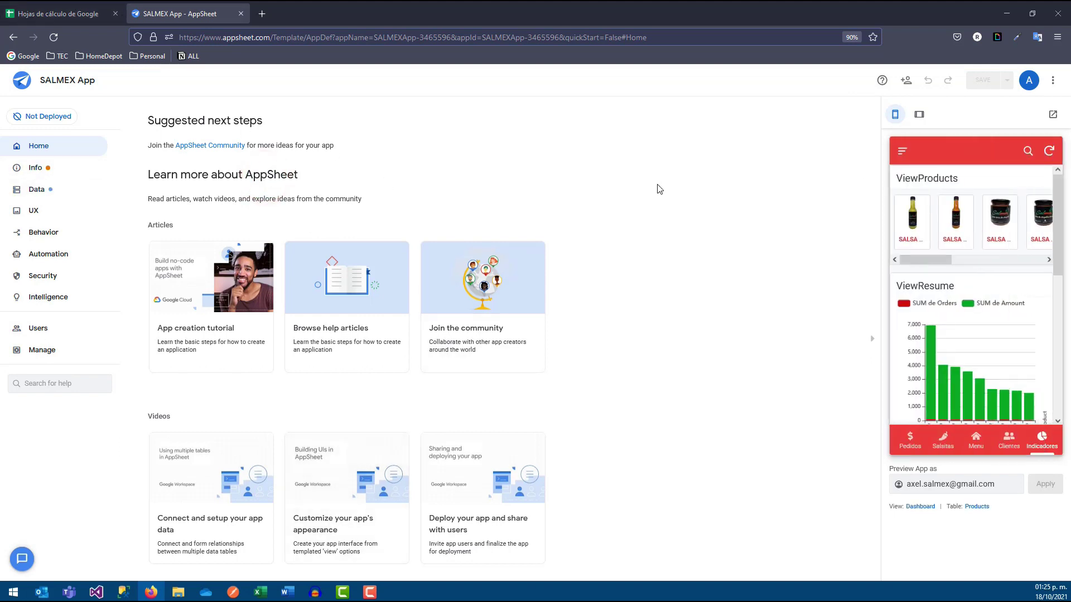
click(53, 193)
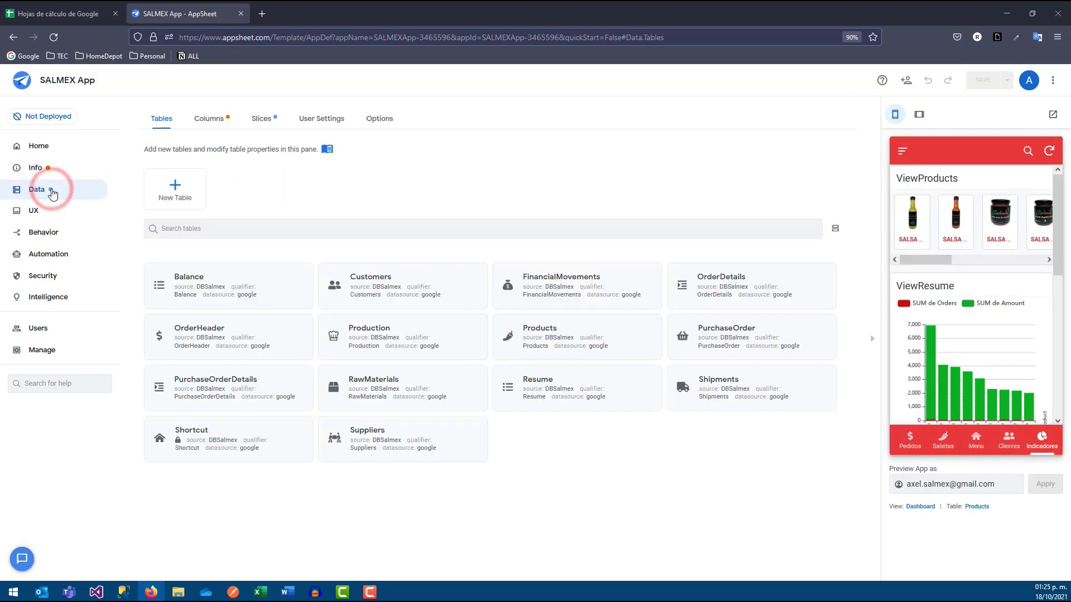
Check that the Customers table's Storage source path is DBSalmex, then return to the Sheets home list
click(404, 281)
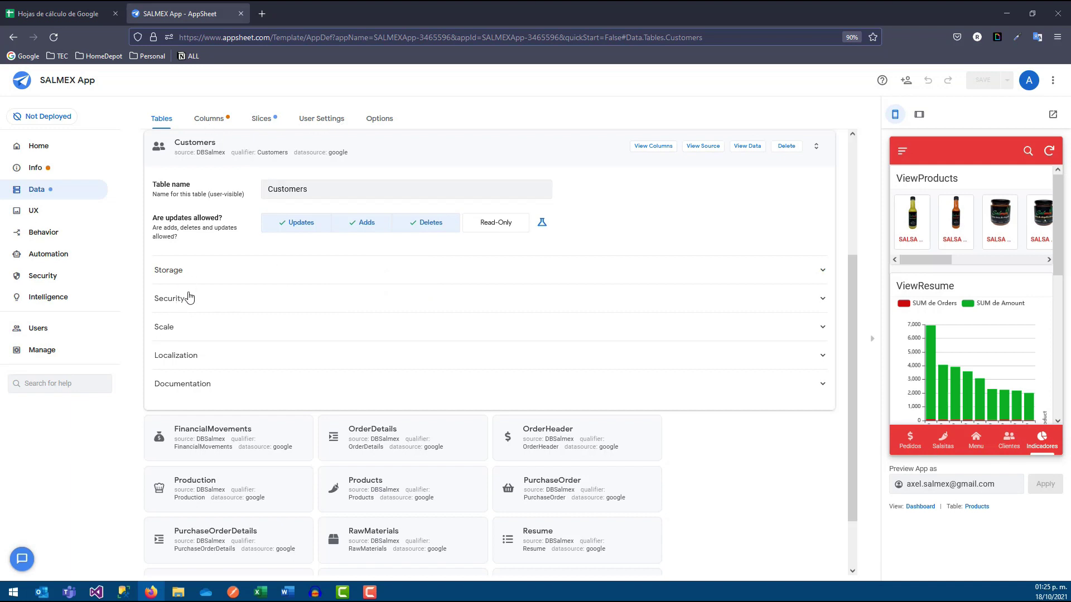
click(183, 272)
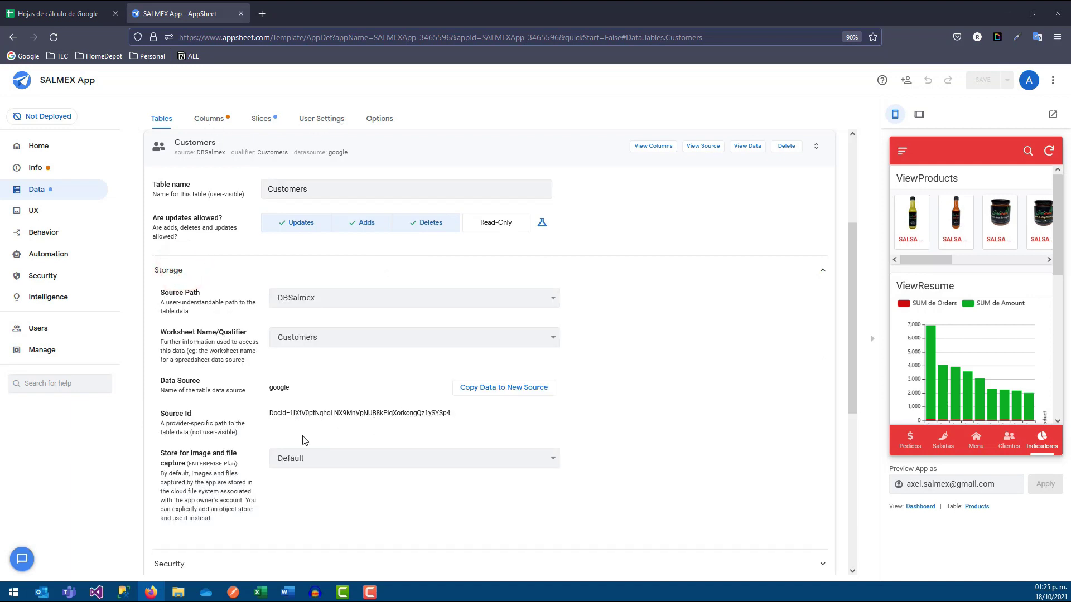
click(298, 300)
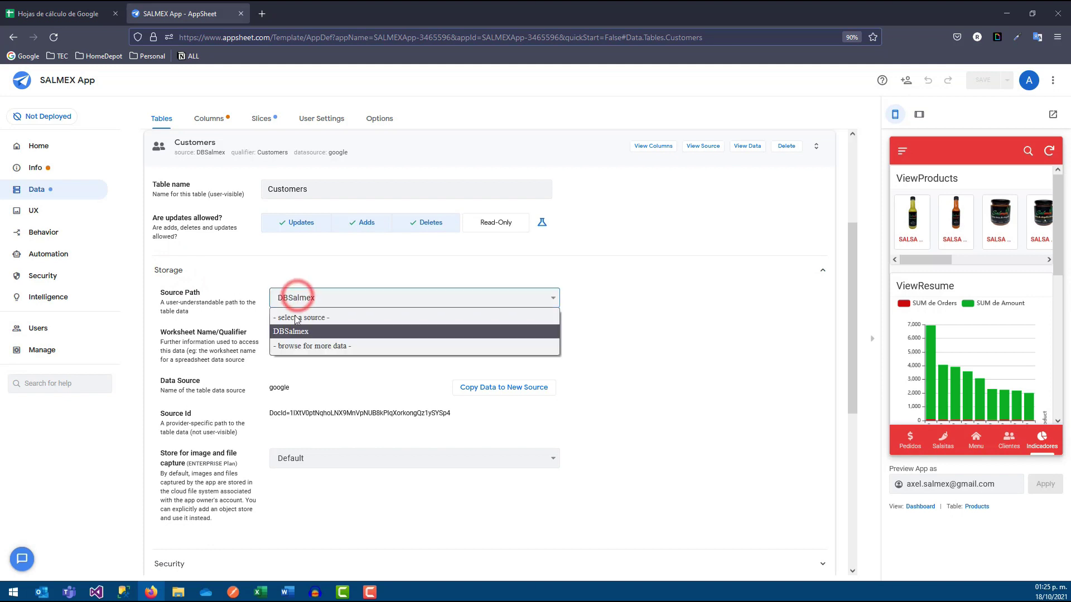
click(59, 13)
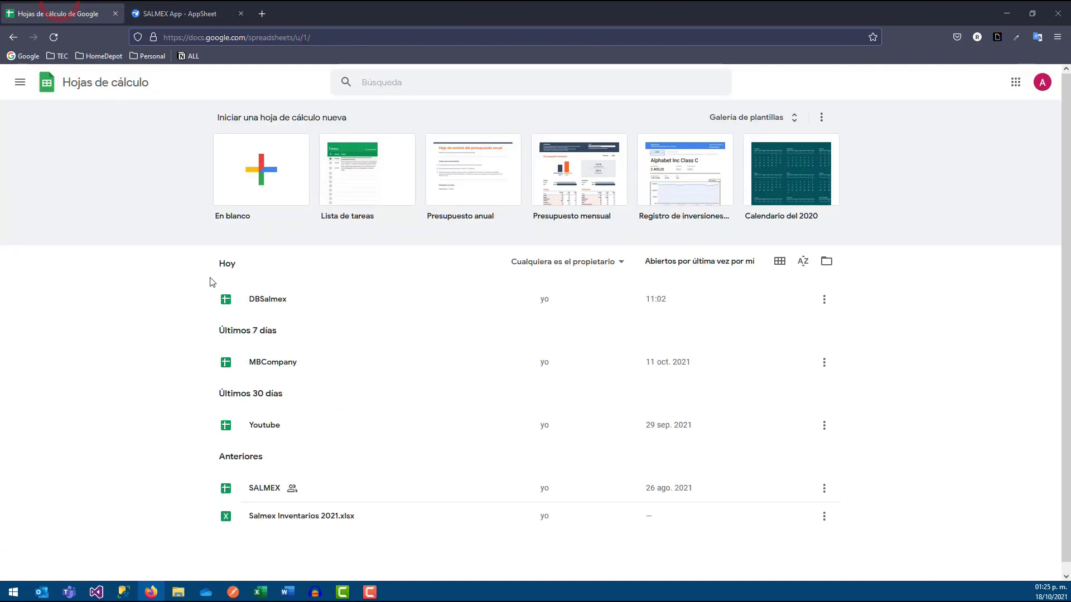
click(229, 12)
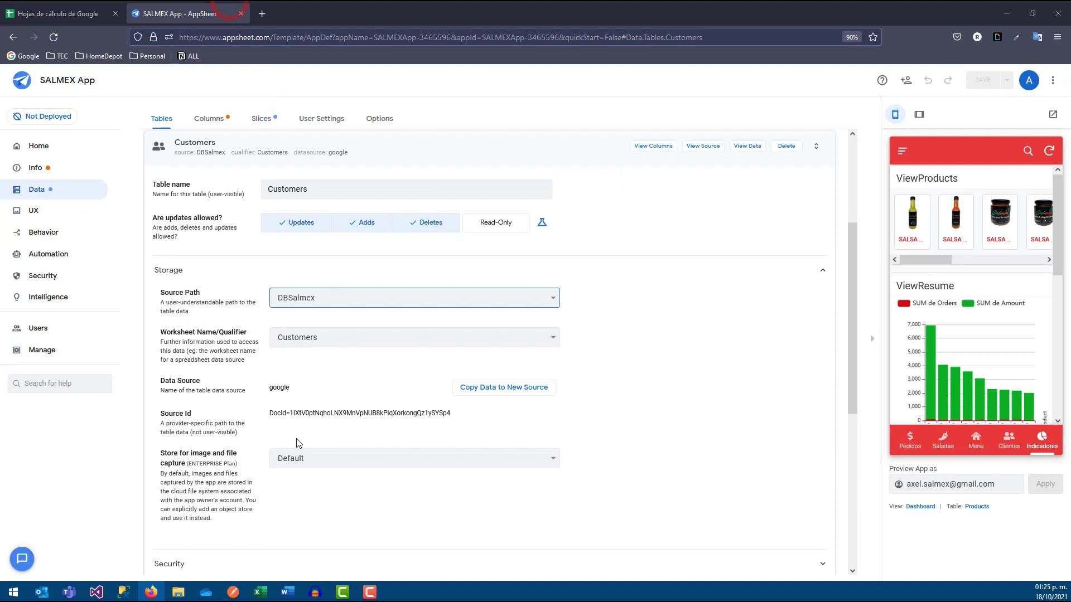
click(79, 7)
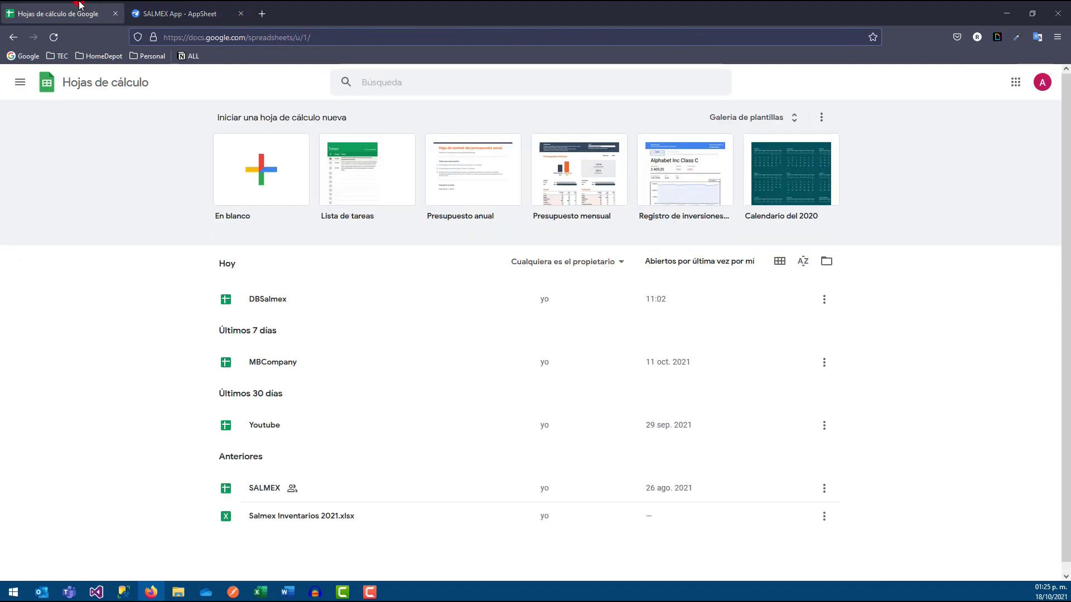
Open DBSalmex from the Sheets home list, landing on its Products sheet of ten salsas
click(283, 297)
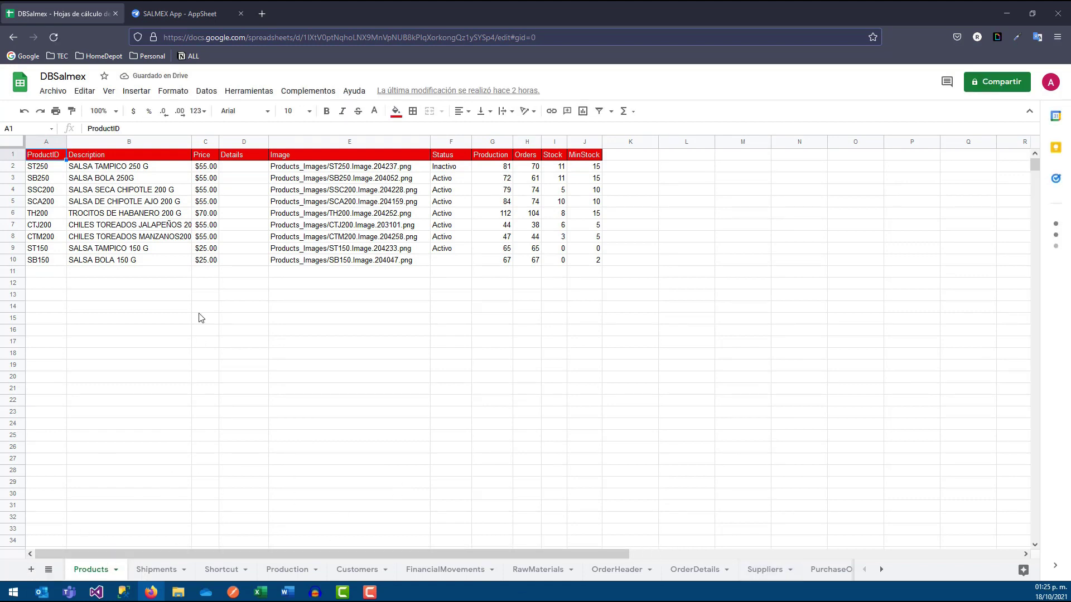
Open the Products tab's options and look over the Products and Shipments sheets
right_click(96, 568)
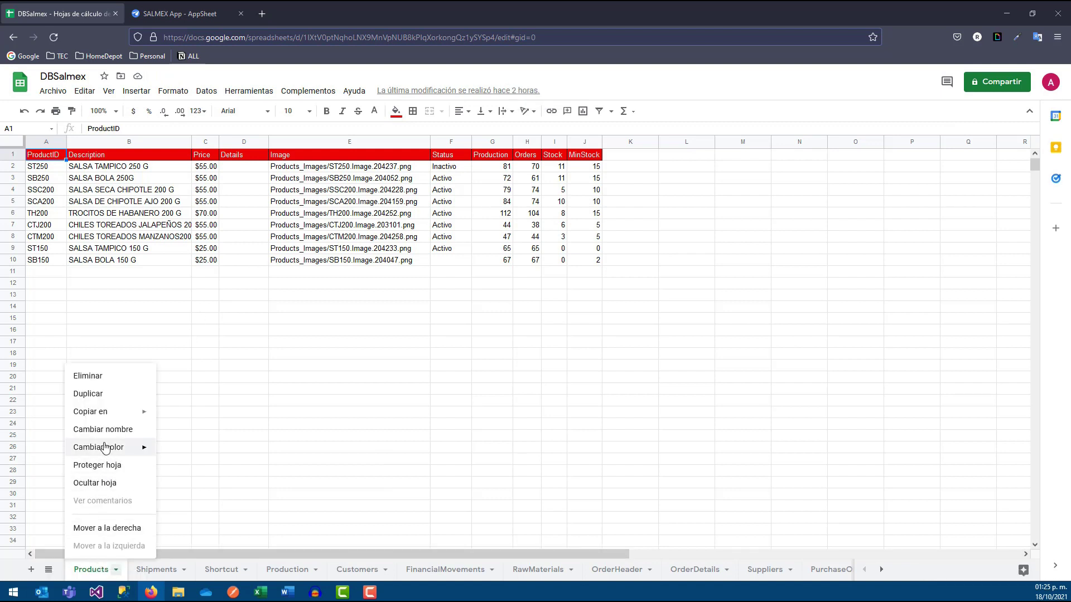
mouse_move(98, 446)
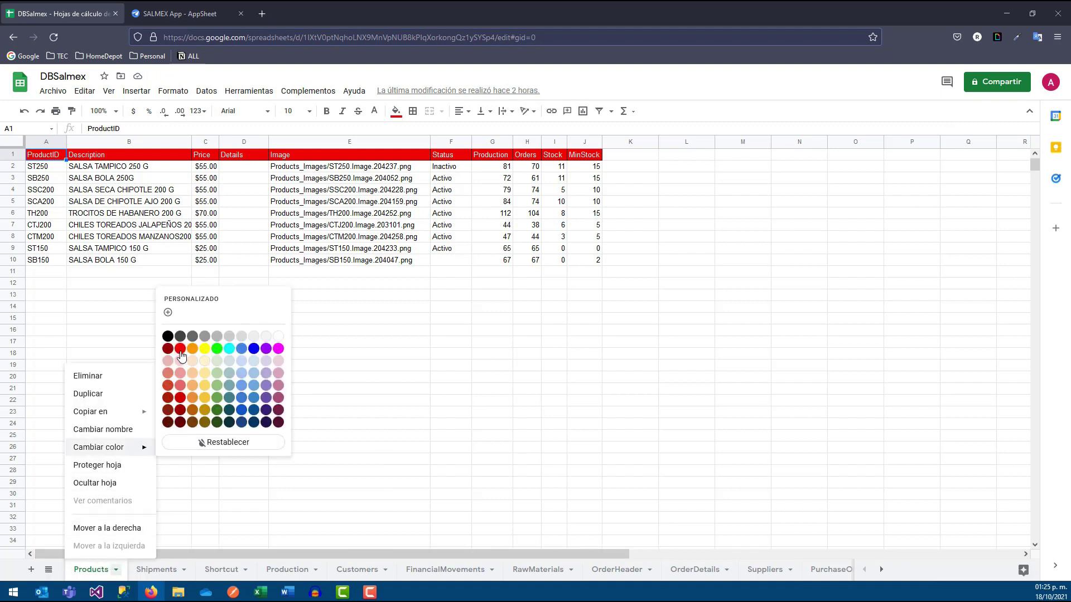
click(180, 349)
click(159, 459)
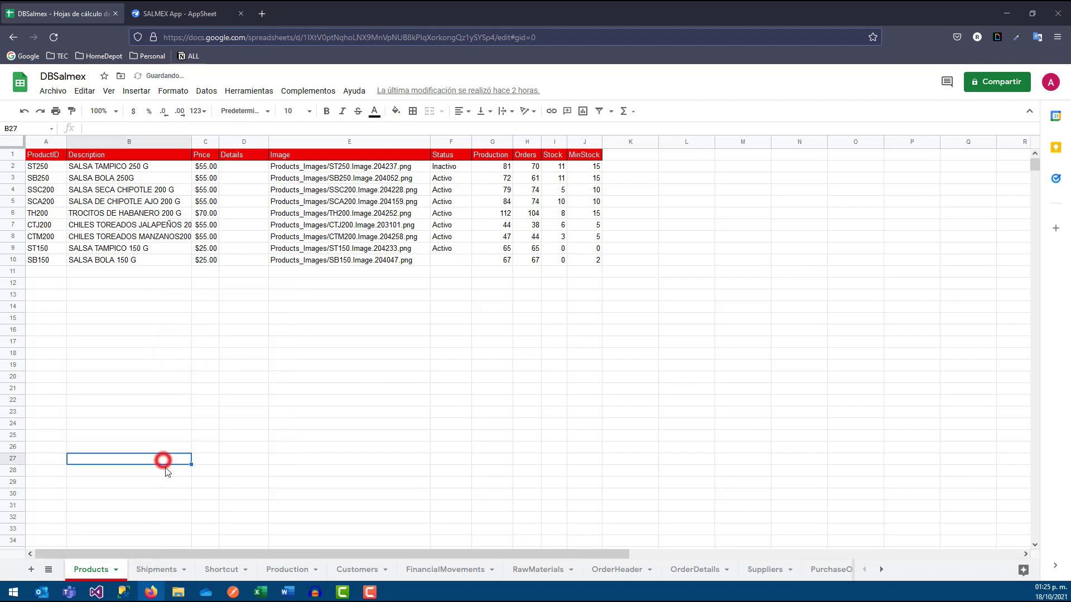
click(157, 568)
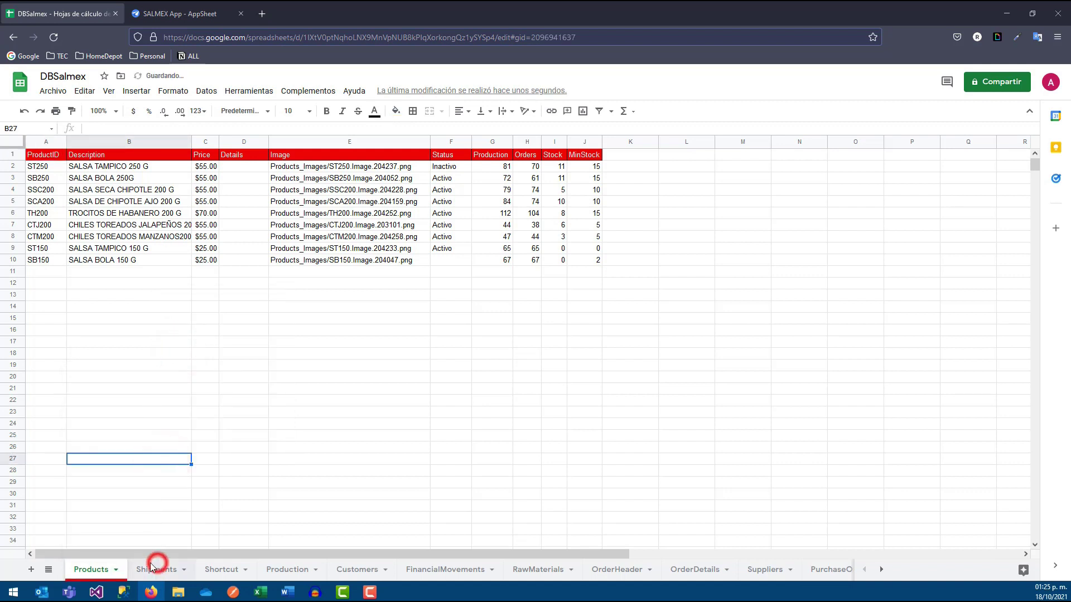
click(97, 569)
click(101, 571)
mouse_move(98, 447)
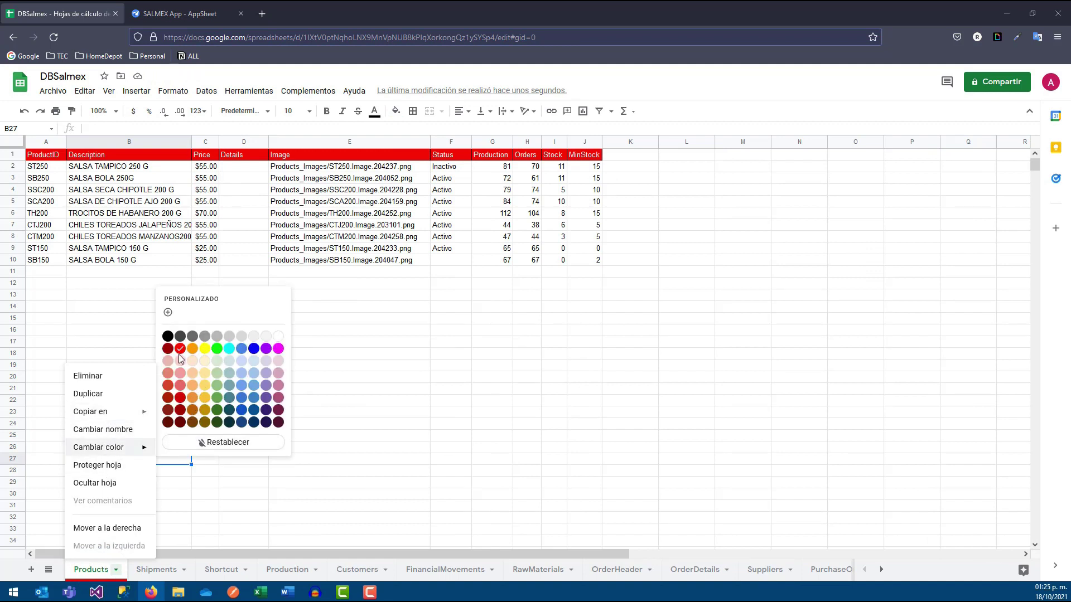
click(205, 517)
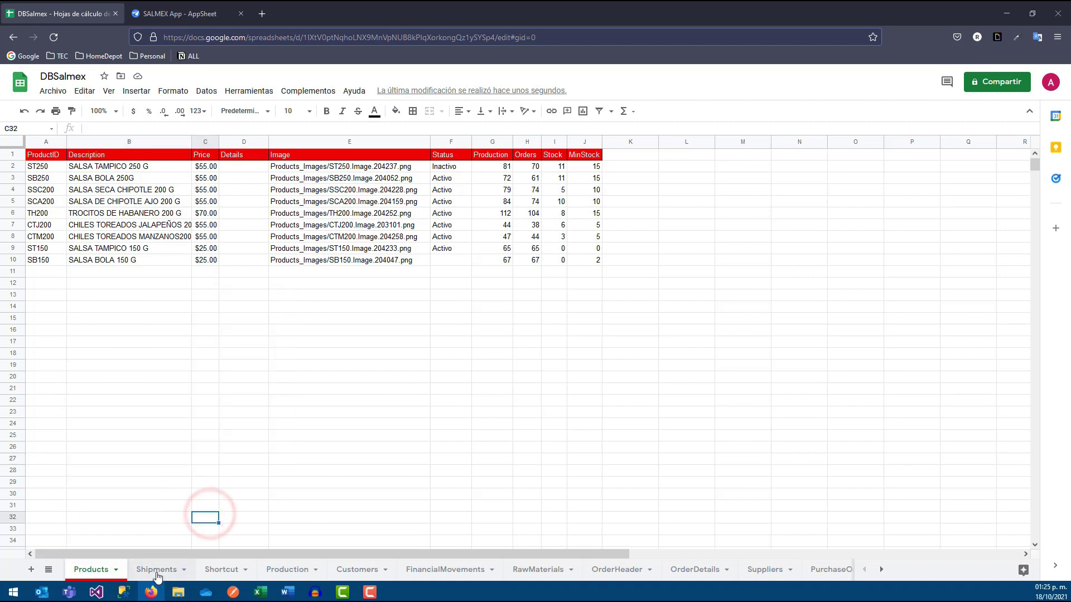
click(92, 569)
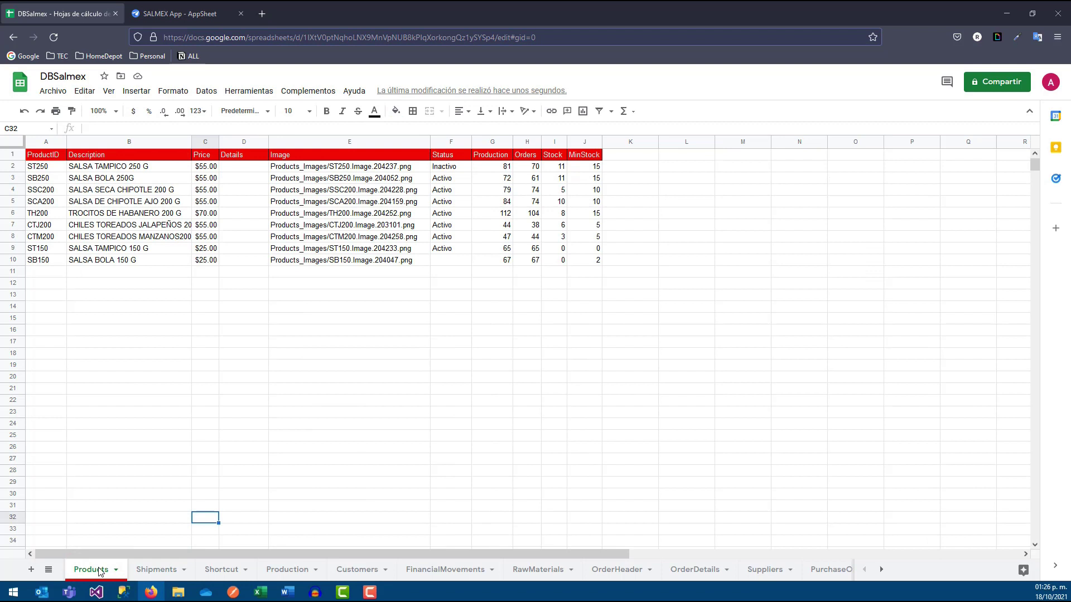
click(141, 570)
click(160, 368)
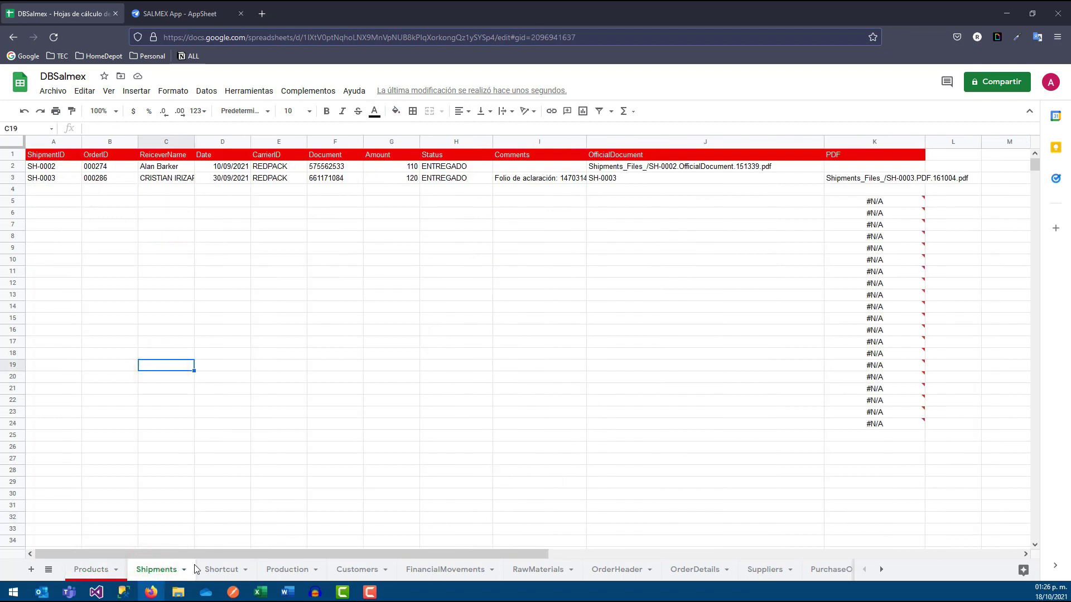
Colour the Shortcut and Customers sheet tabs red
click(217, 572)
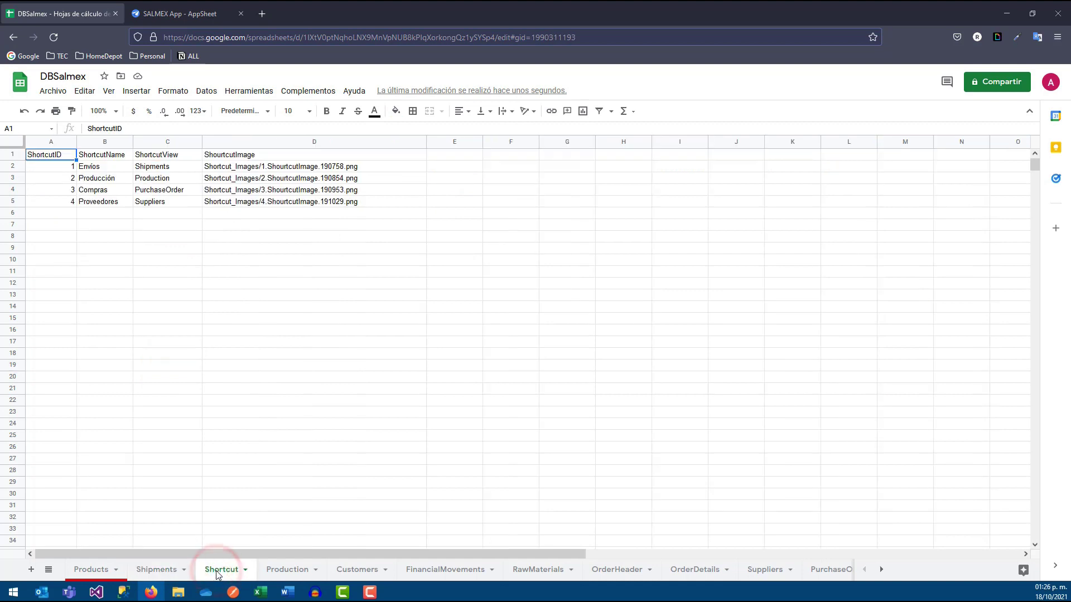
right_click(219, 570)
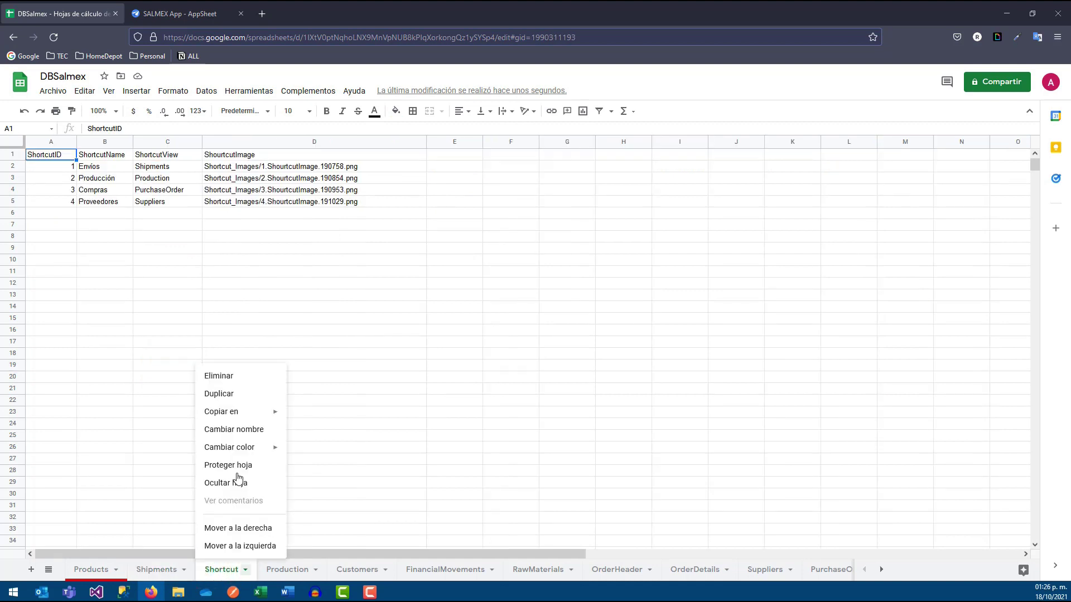
click(231, 447)
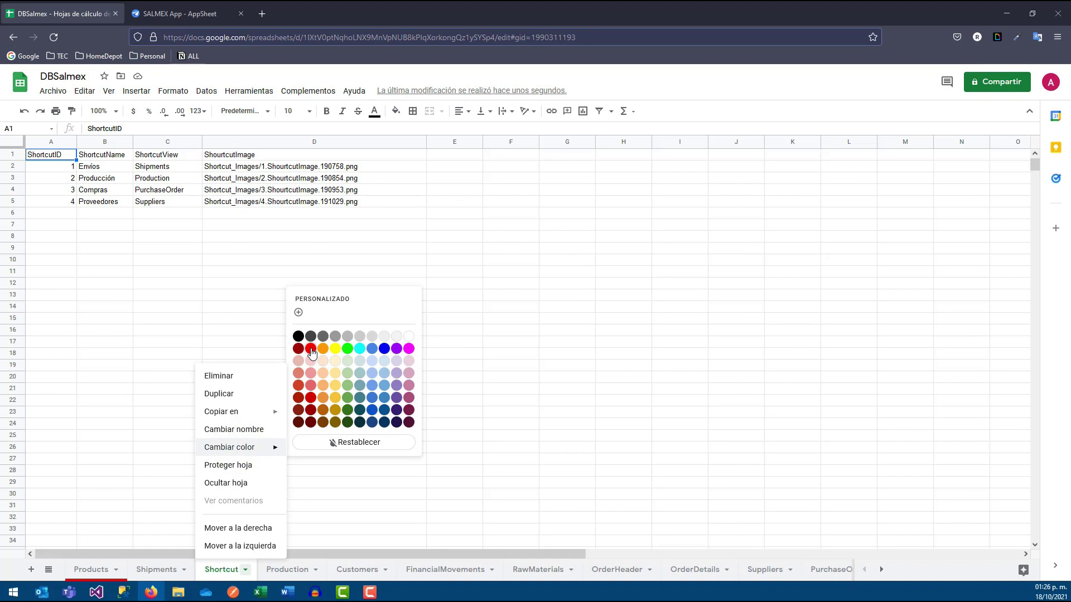
click(287, 570)
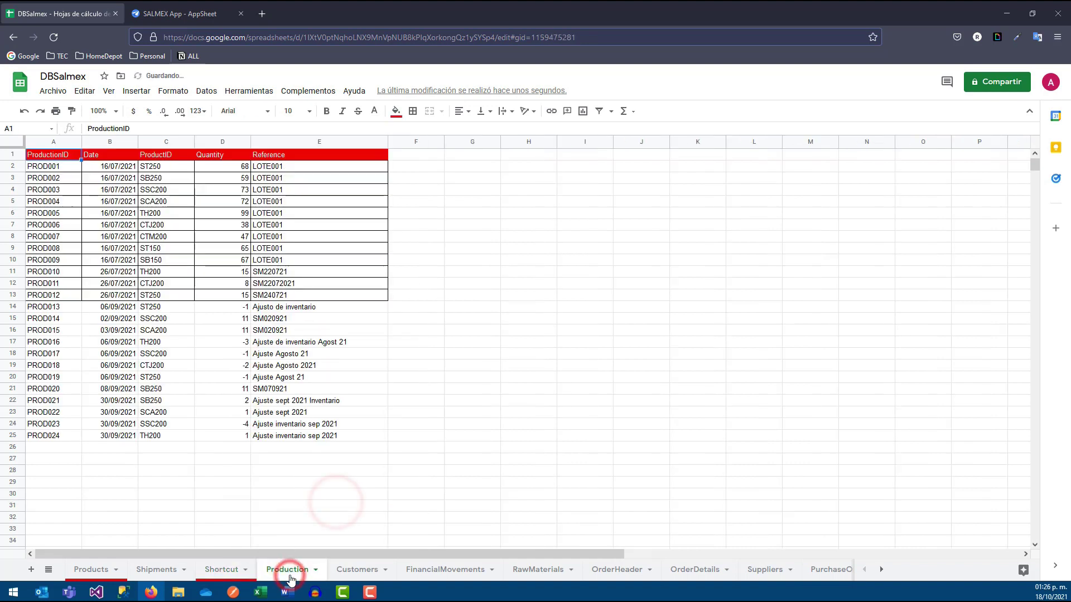
click(344, 571)
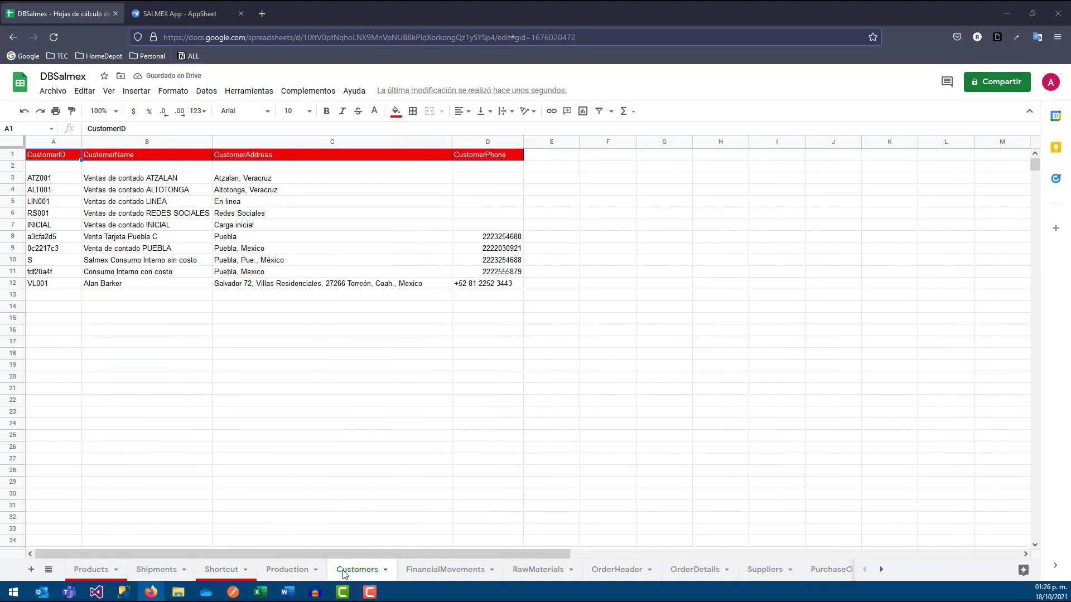
right_click(346, 571)
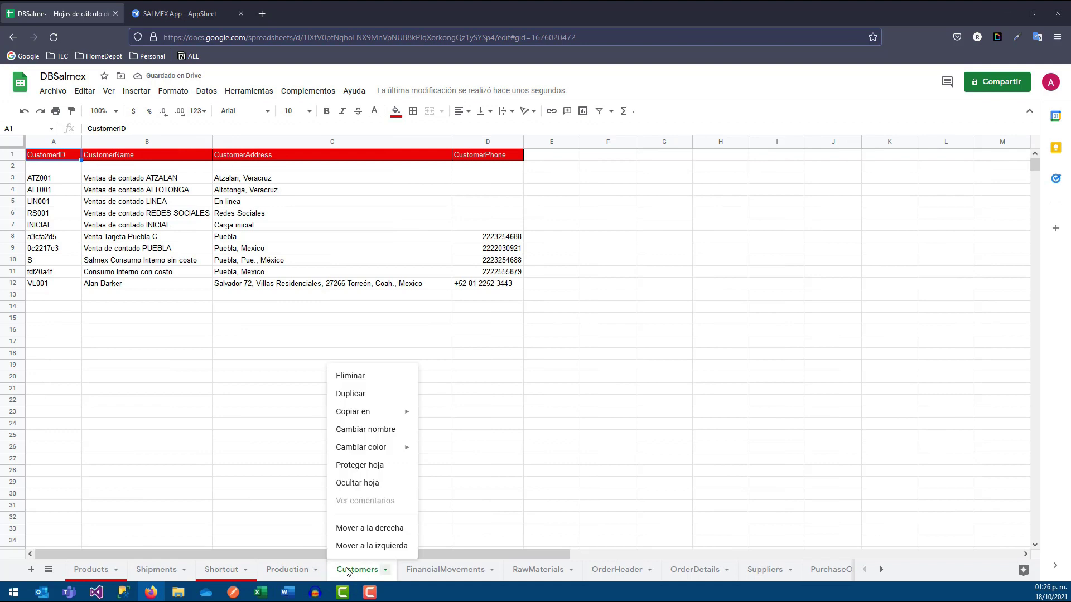
click(378, 446)
click(443, 348)
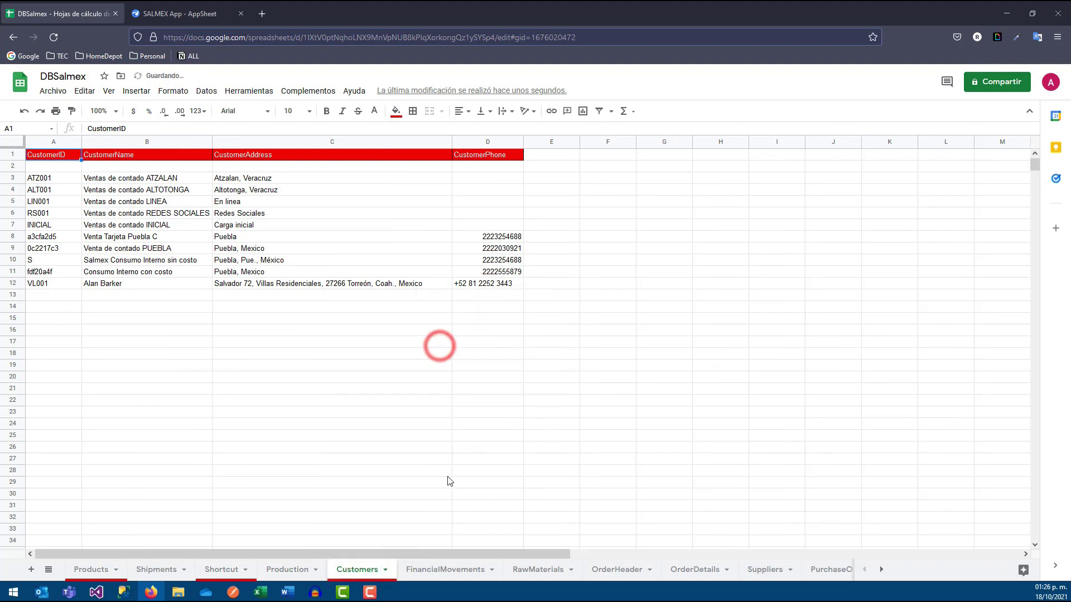
click(457, 495)
Colour the FinancialMovements and RawMaterials sheet tabs red
click(445, 570)
right_click(443, 570)
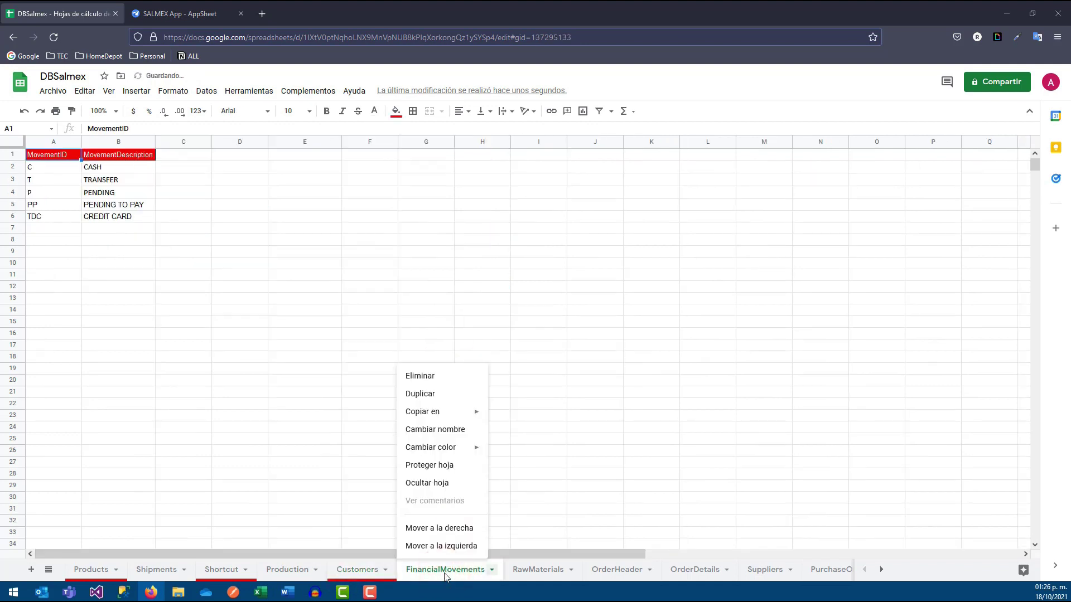
click(430, 447)
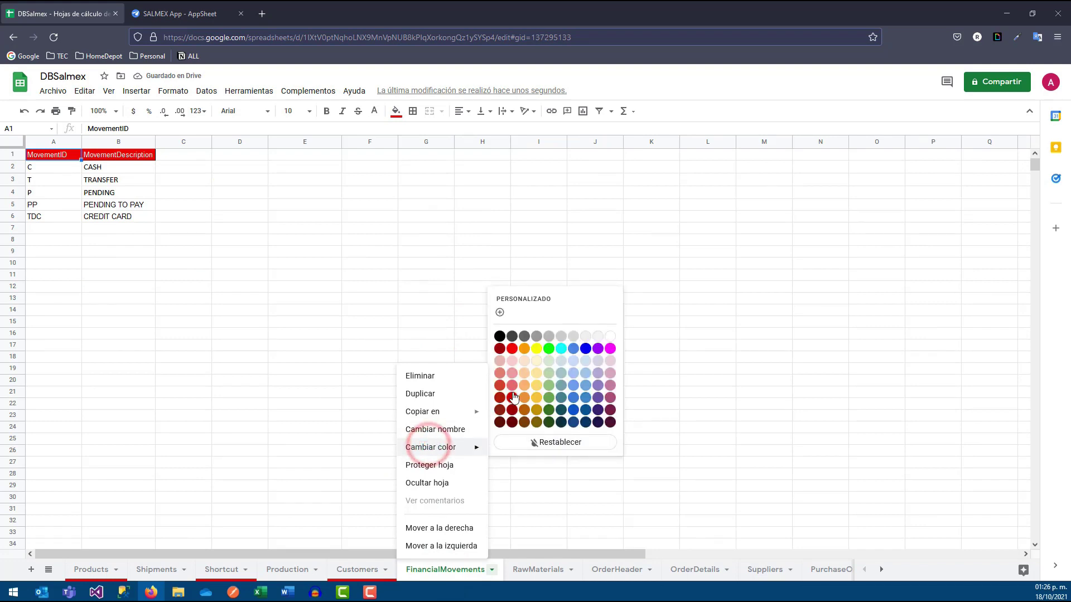
click(513, 351)
click(519, 475)
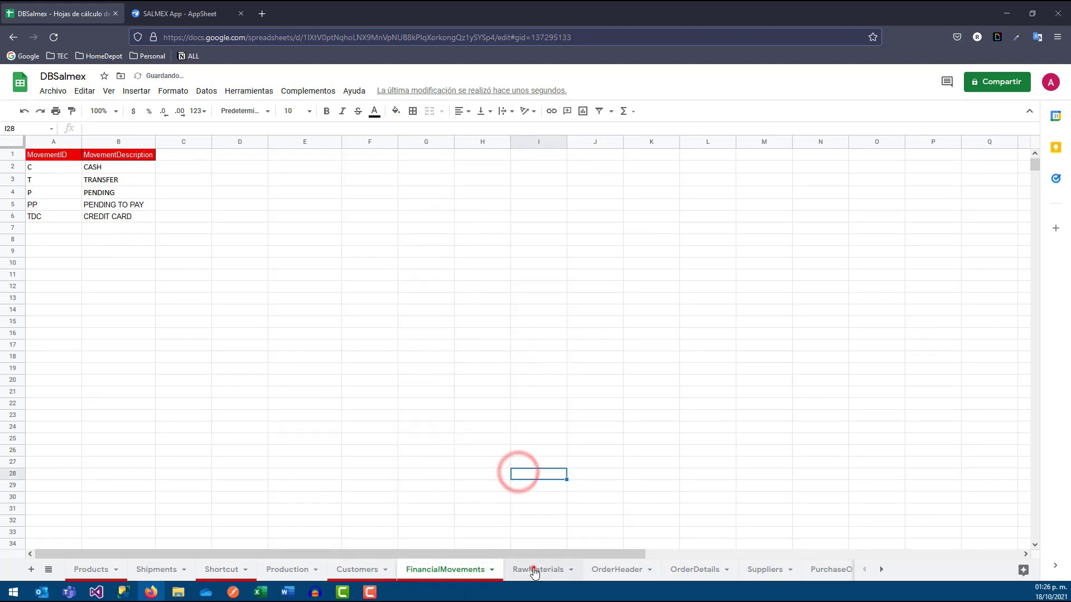
click(536, 569)
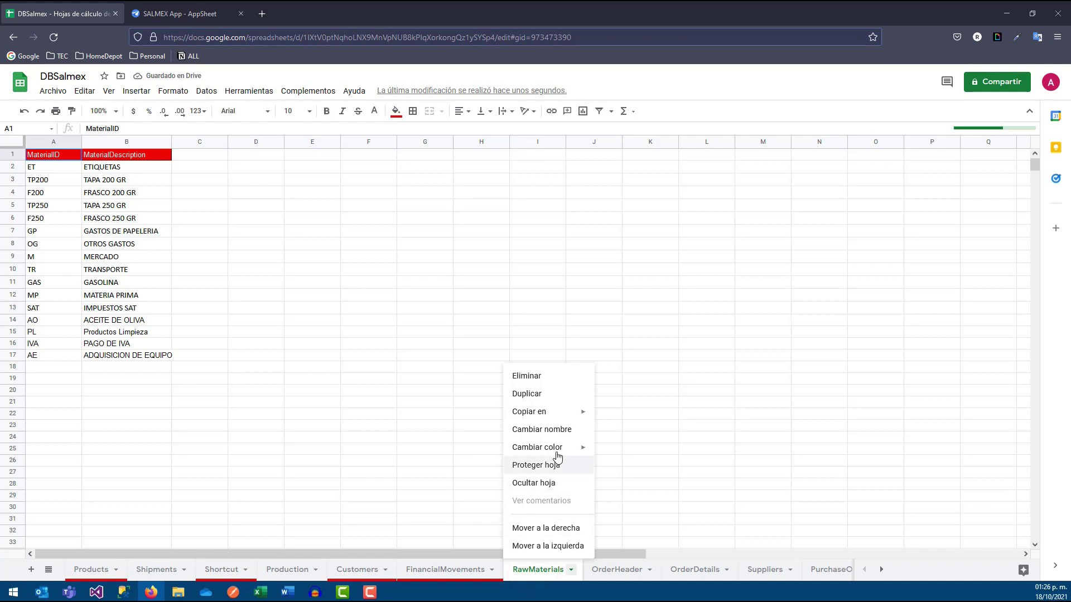
click(623, 344)
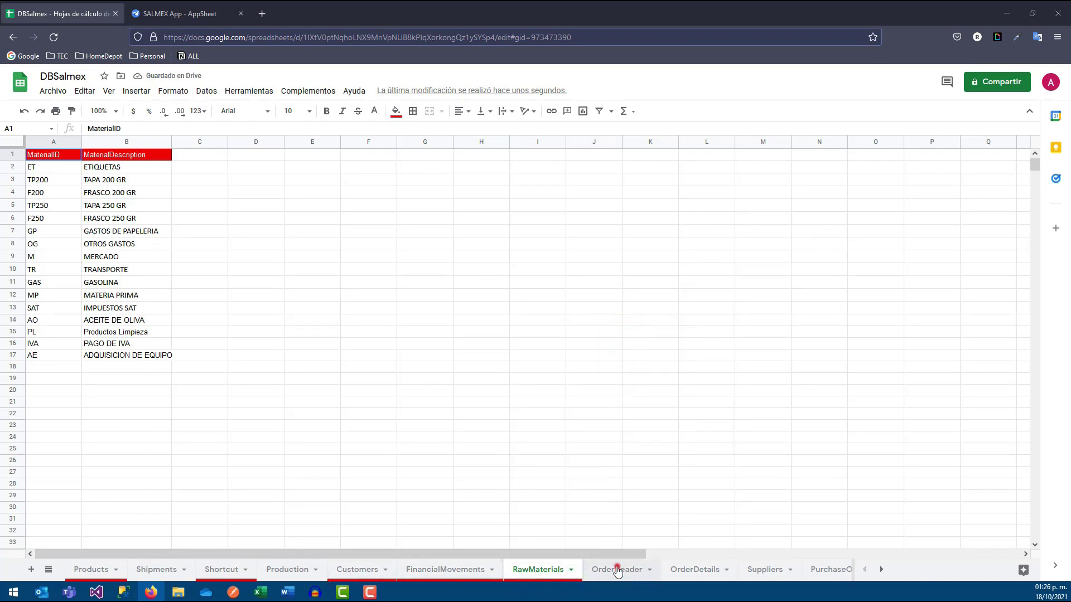
Look over OrderHeader and OrderDetails, then colour the Suppliers sheet tab red
click(617, 569)
click(677, 568)
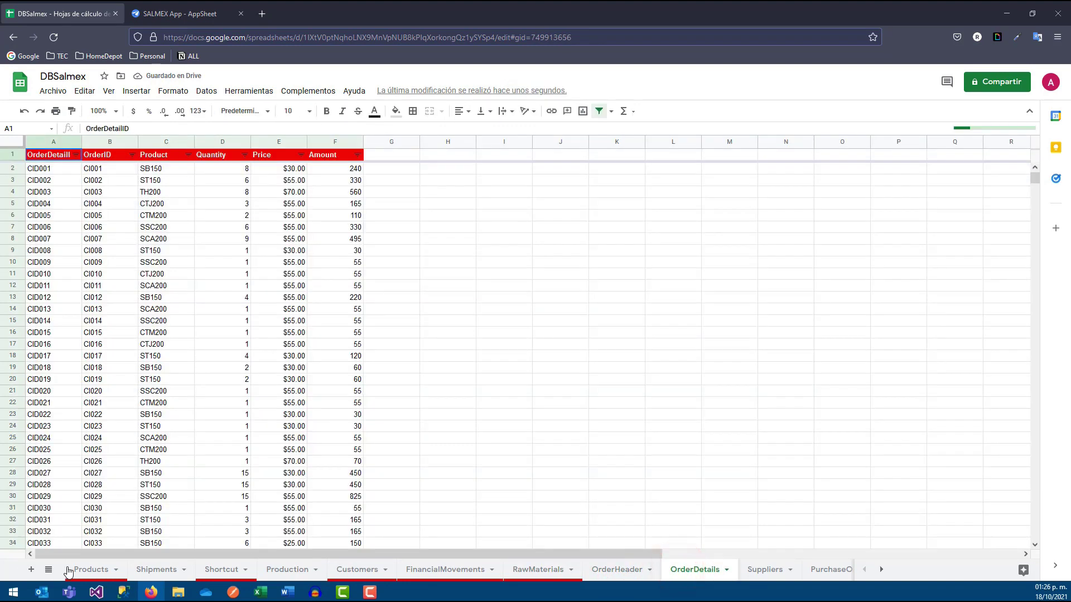
click(881, 569)
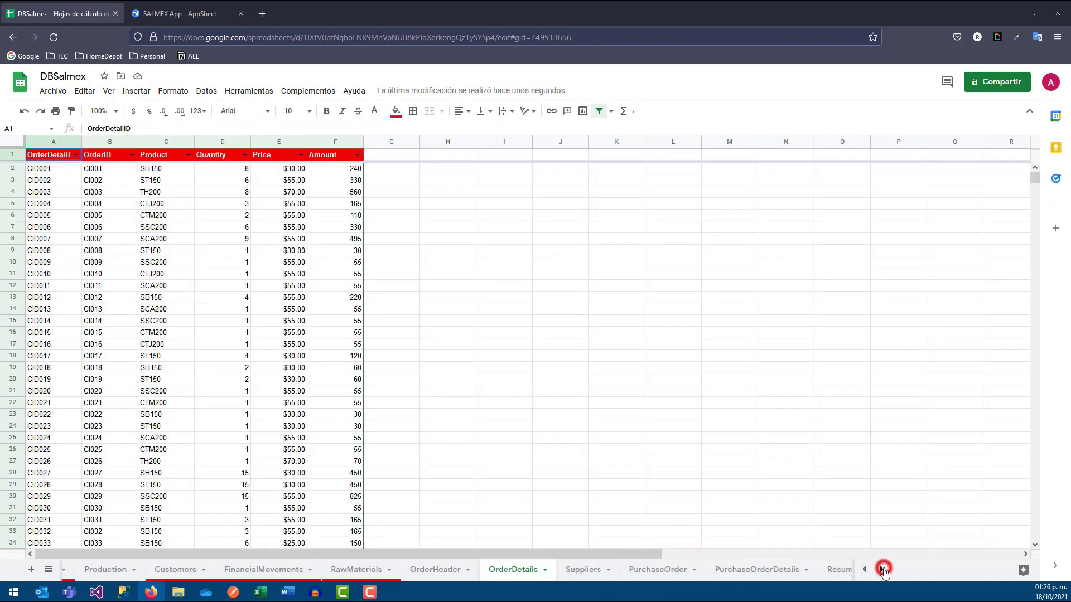
click(502, 570)
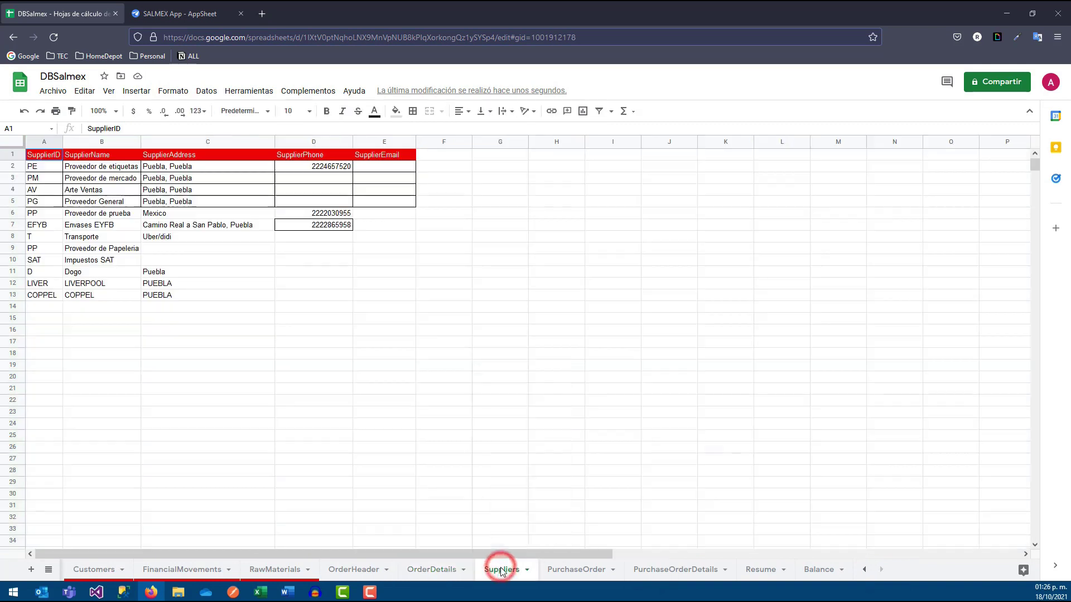
right_click(499, 569)
click(506, 448)
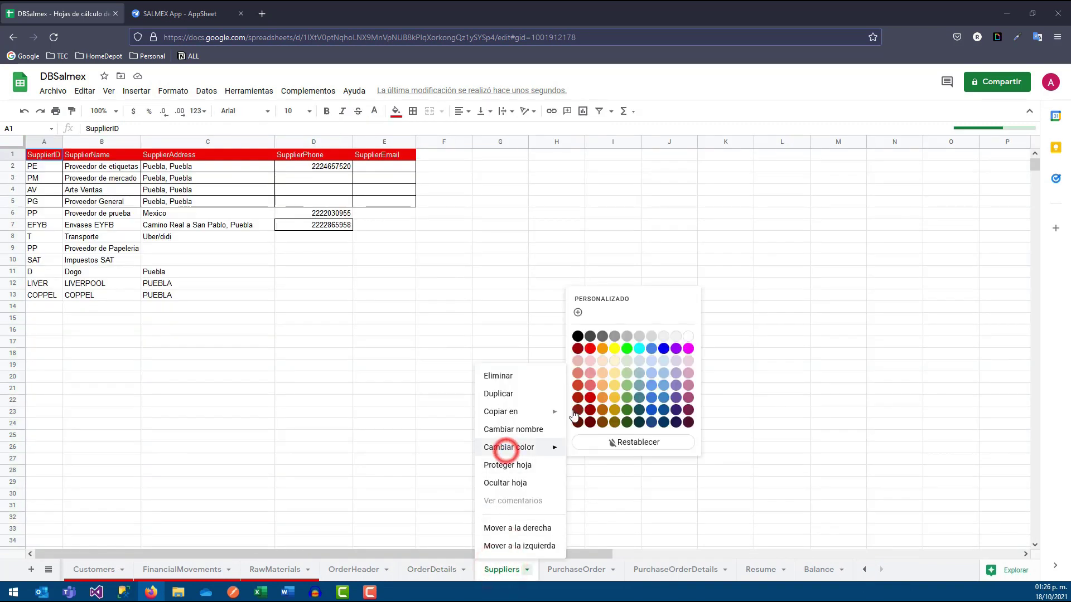
click(590, 349)
Review the PurchaseOrder, PurchaseOrderDetails, Resume and Balance sheets
click(572, 576)
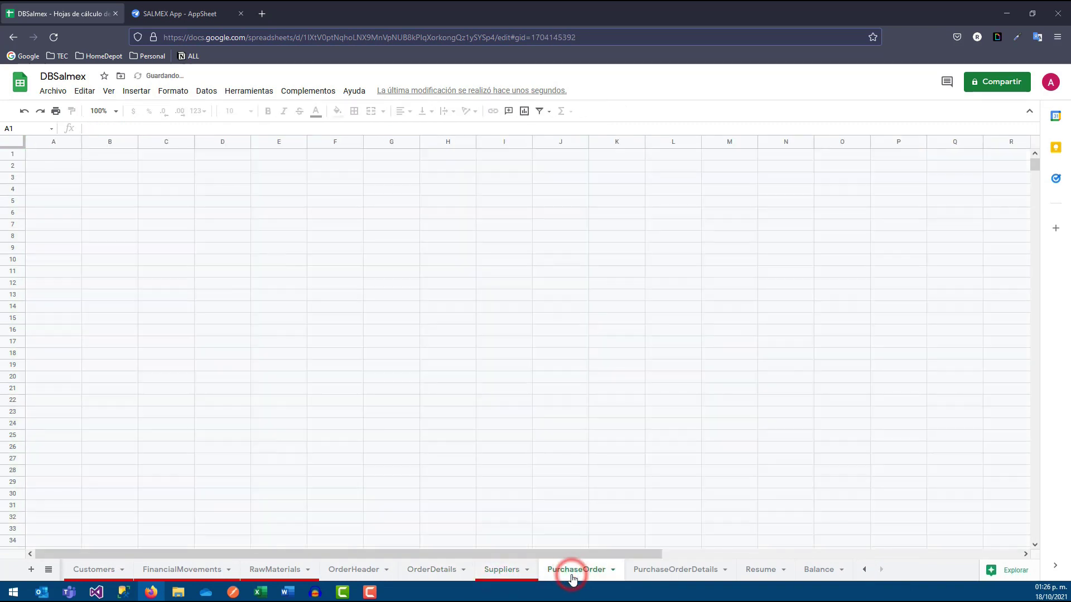
click(668, 570)
click(752, 573)
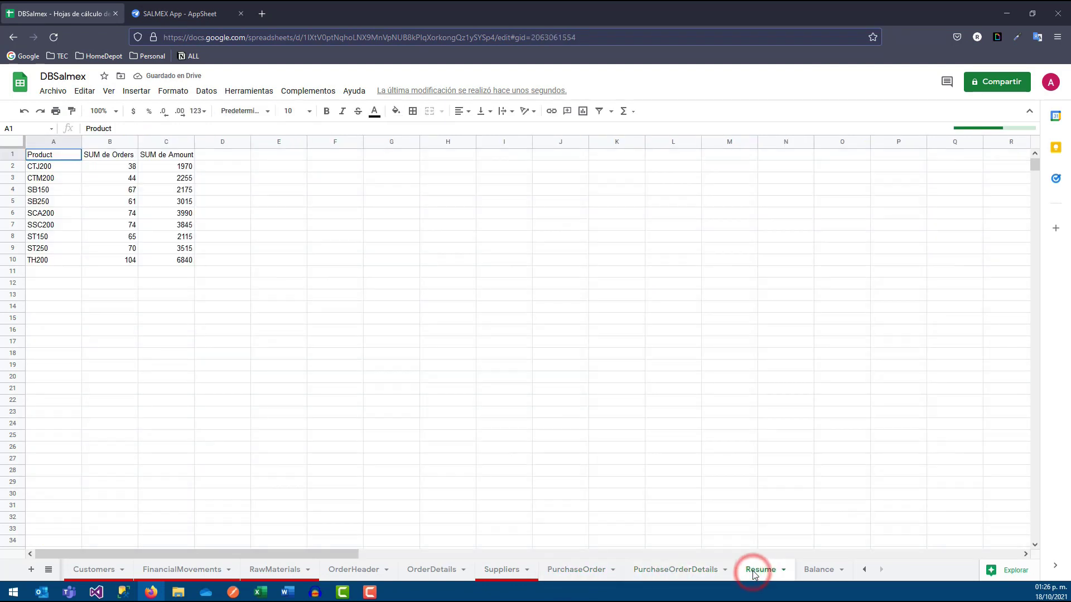
click(813, 574)
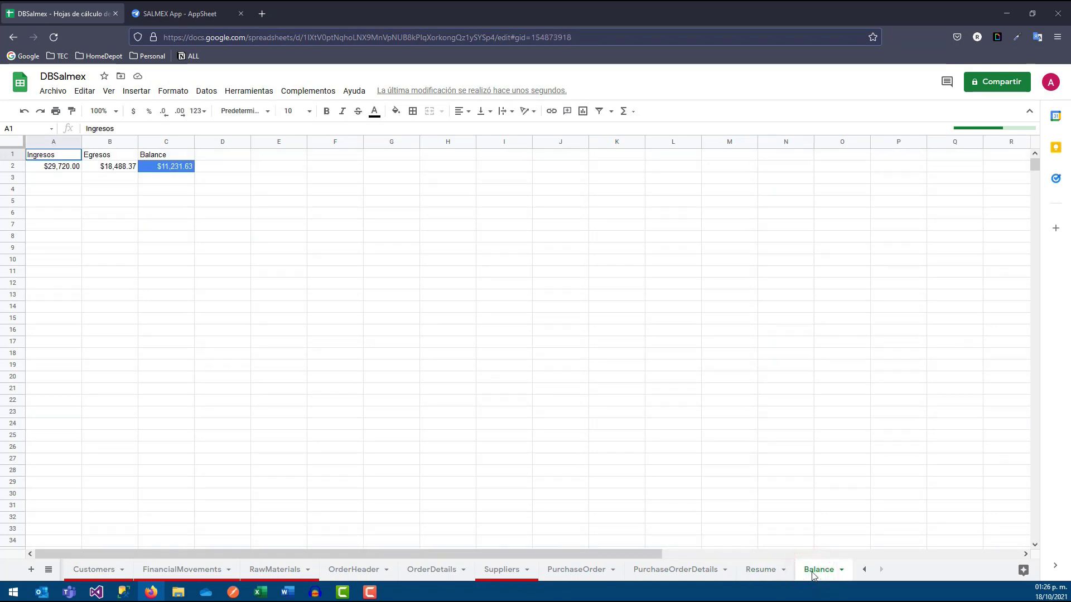
click(881, 573)
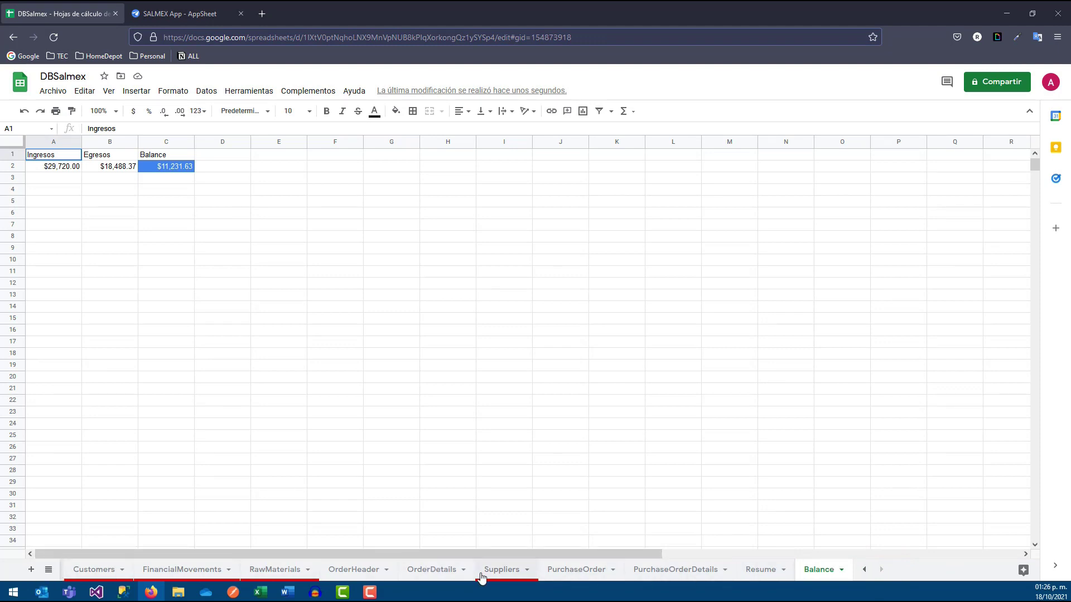
click(255, 569)
click(171, 568)
click(75, 569)
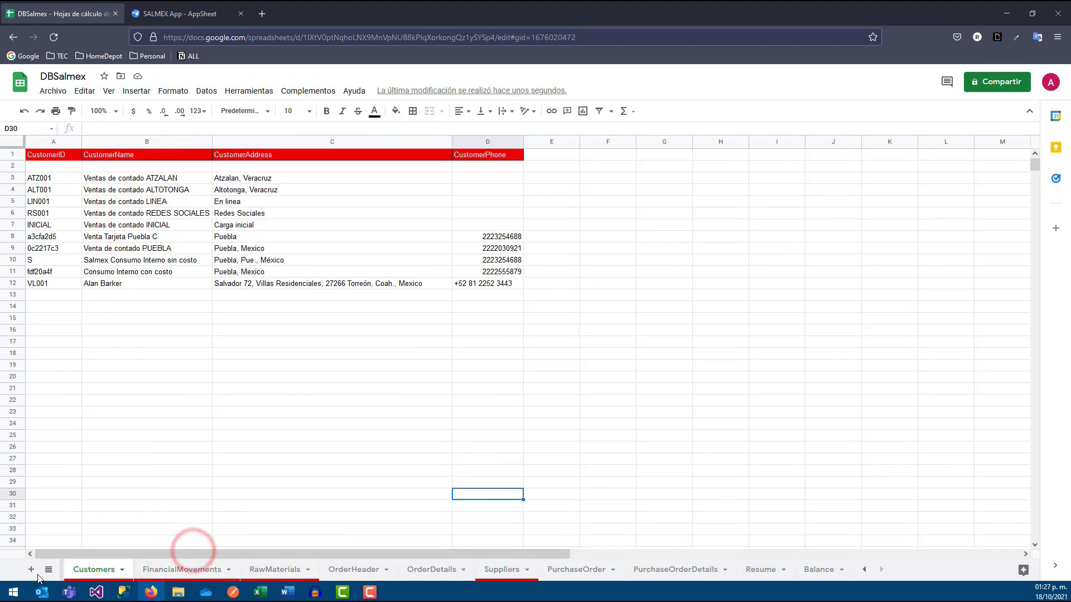
click(865, 569)
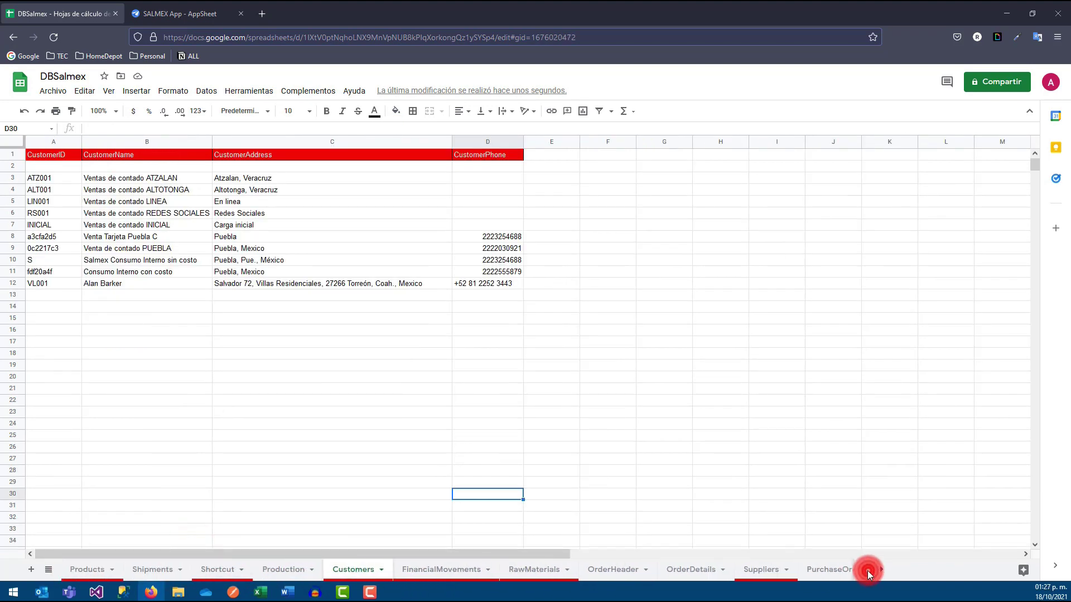
click(277, 570)
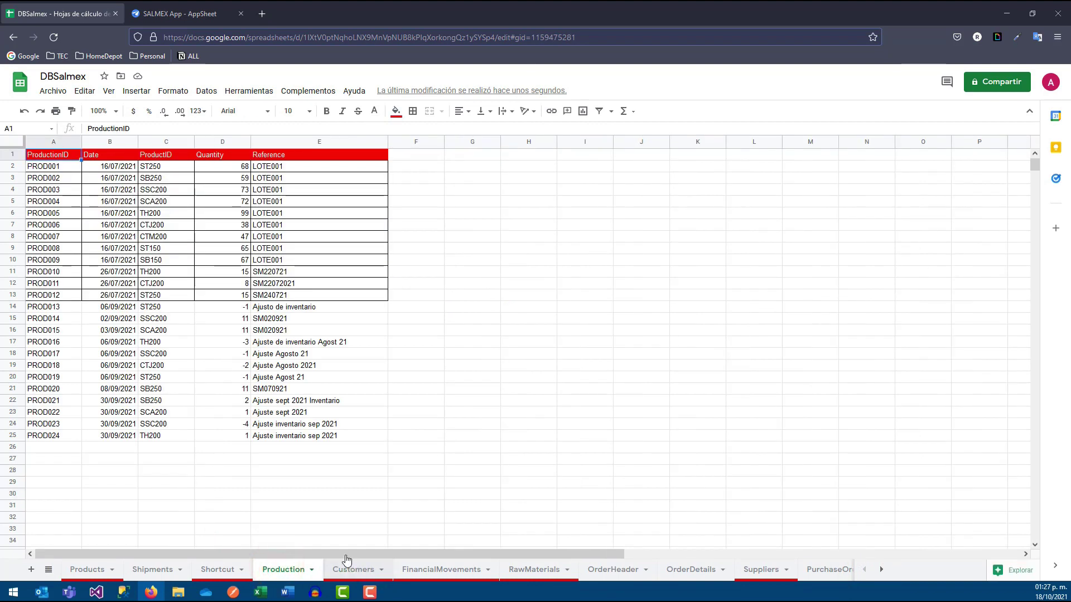
click(344, 518)
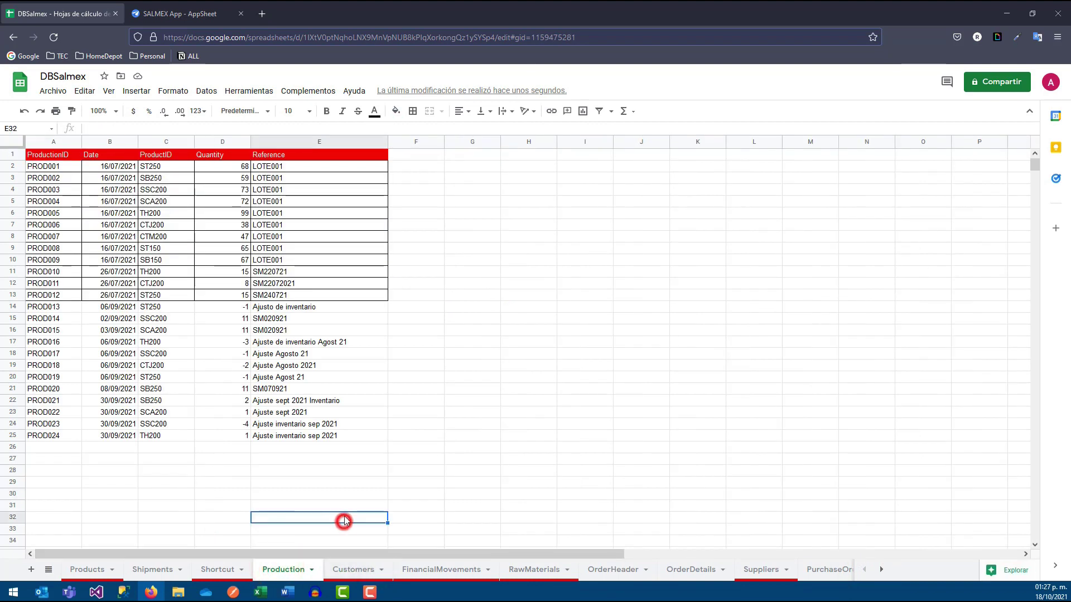
click(15, 85)
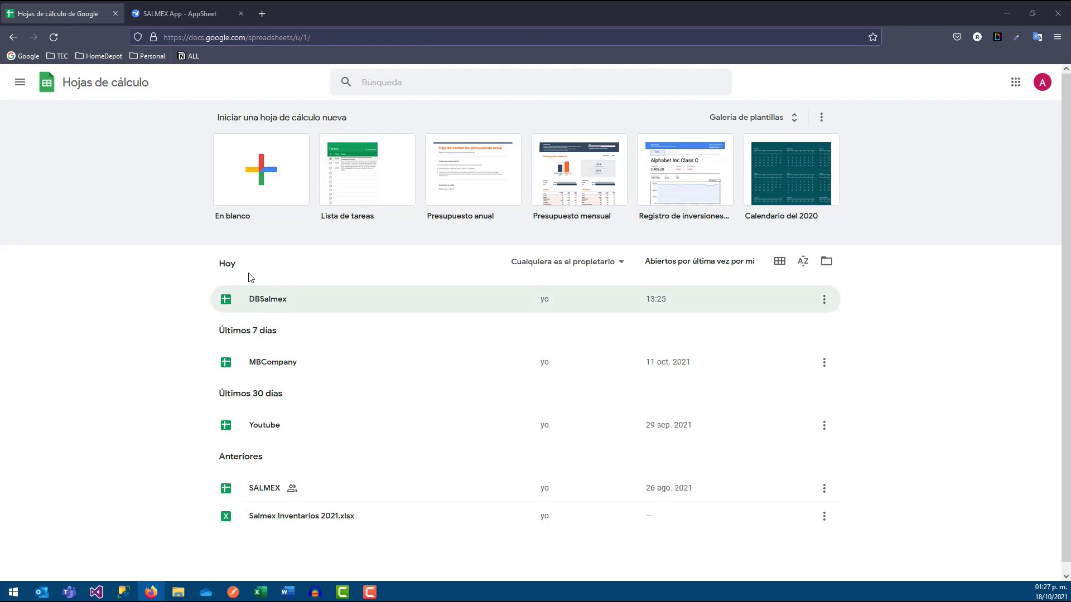
click(191, 6)
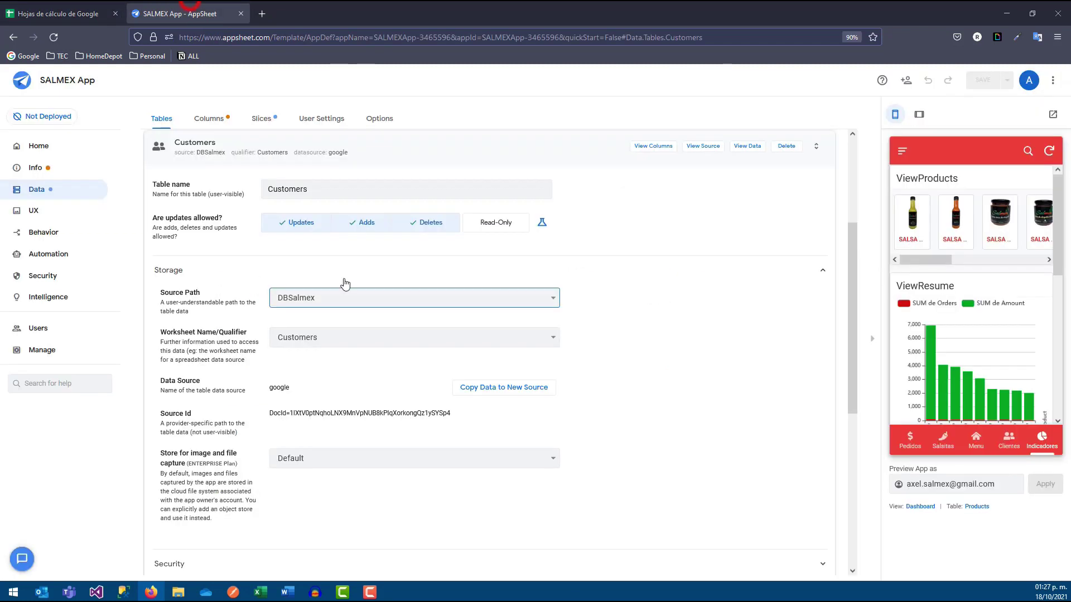
click(438, 299)
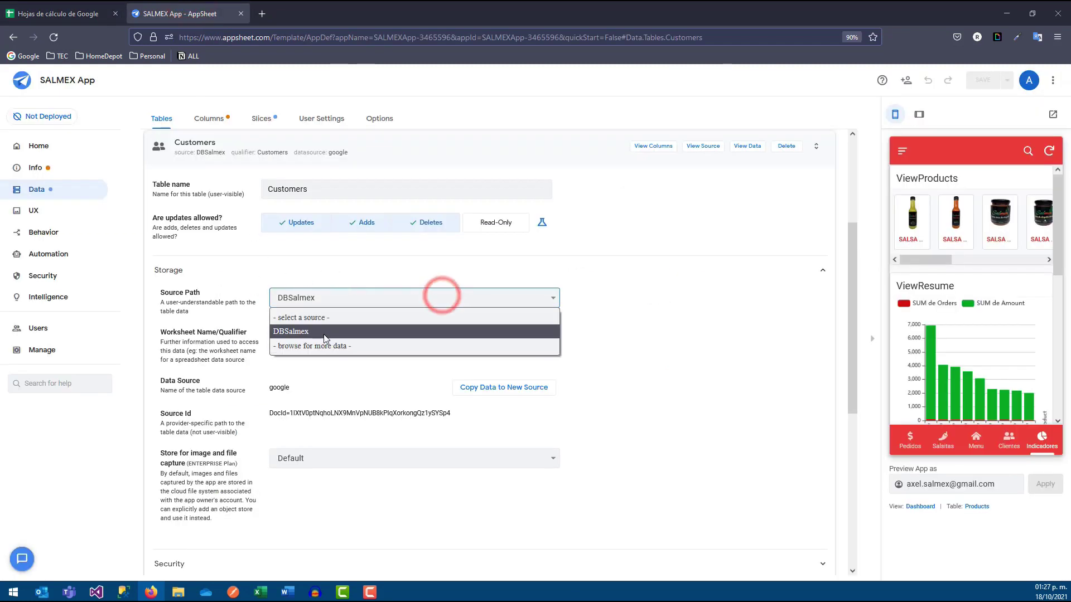
click(81, 11)
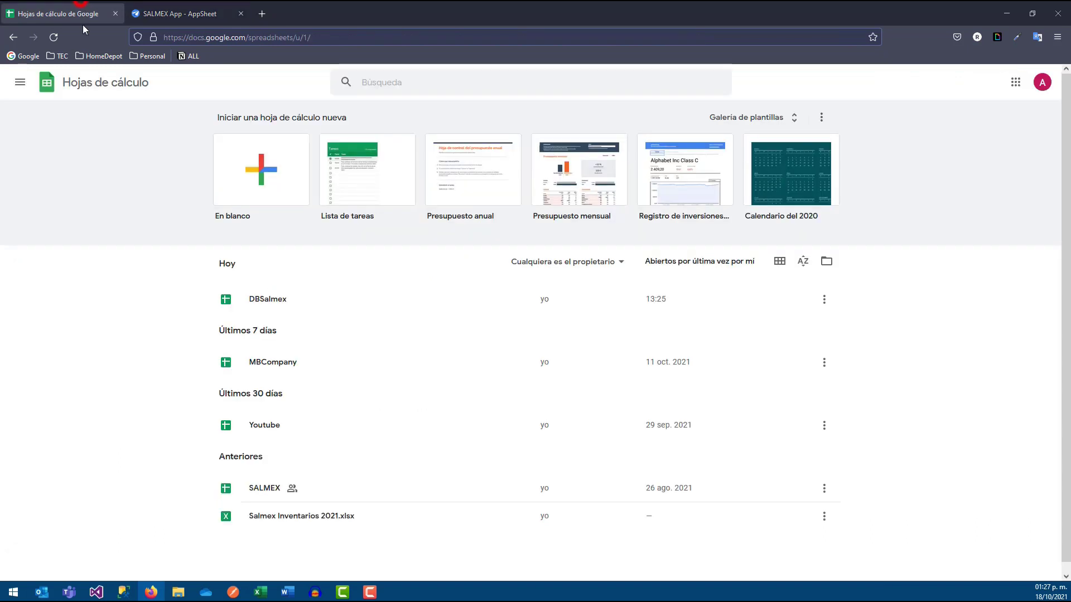
Open DBSalmex from the Sheets home list and show its Archivo menu
click(264, 299)
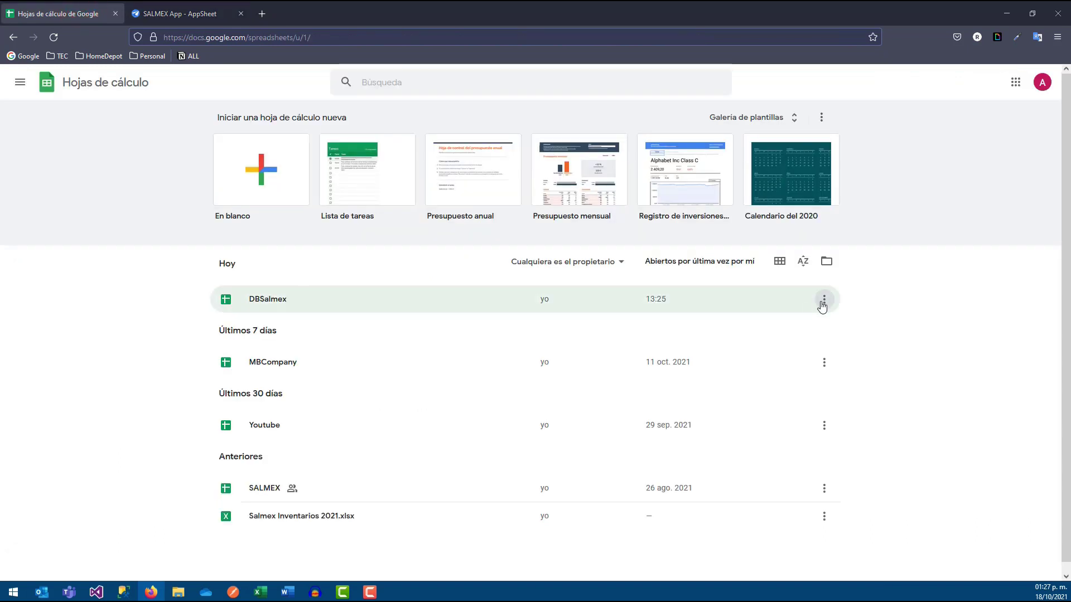
click(824, 301)
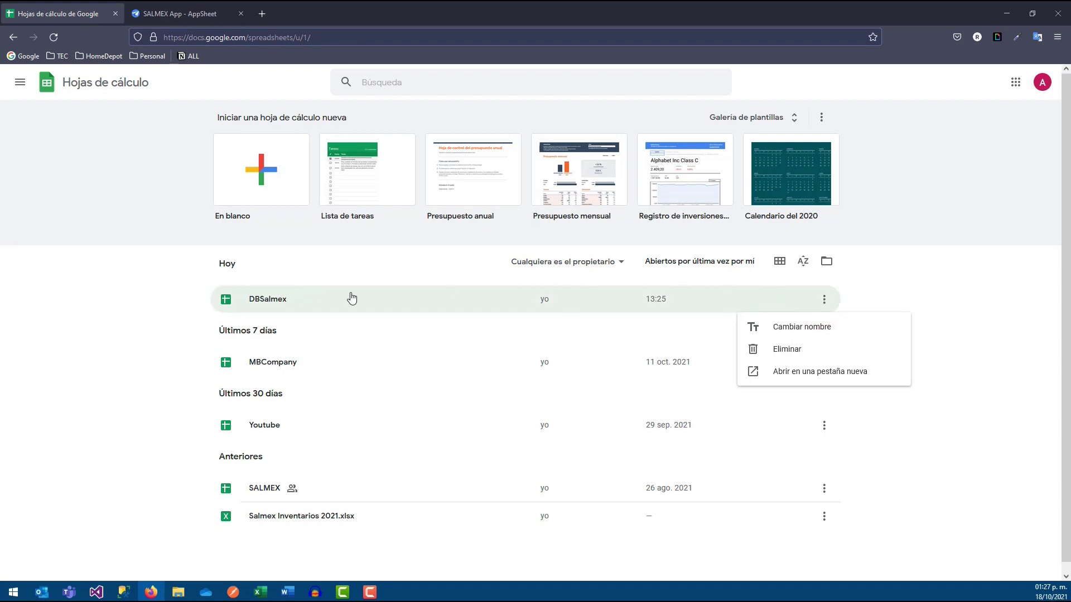
click(270, 300)
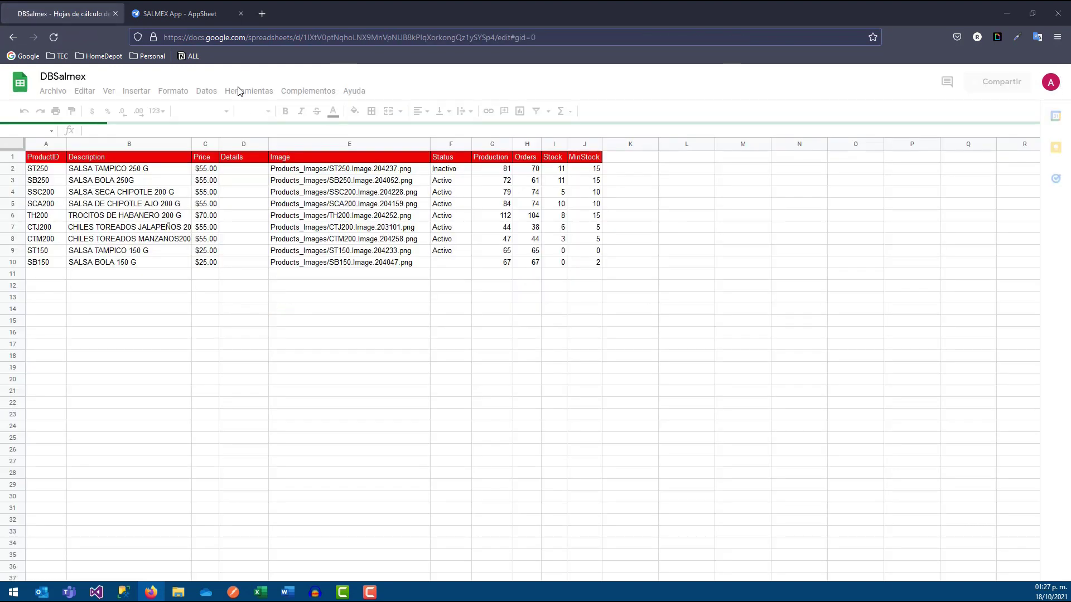
click(45, 93)
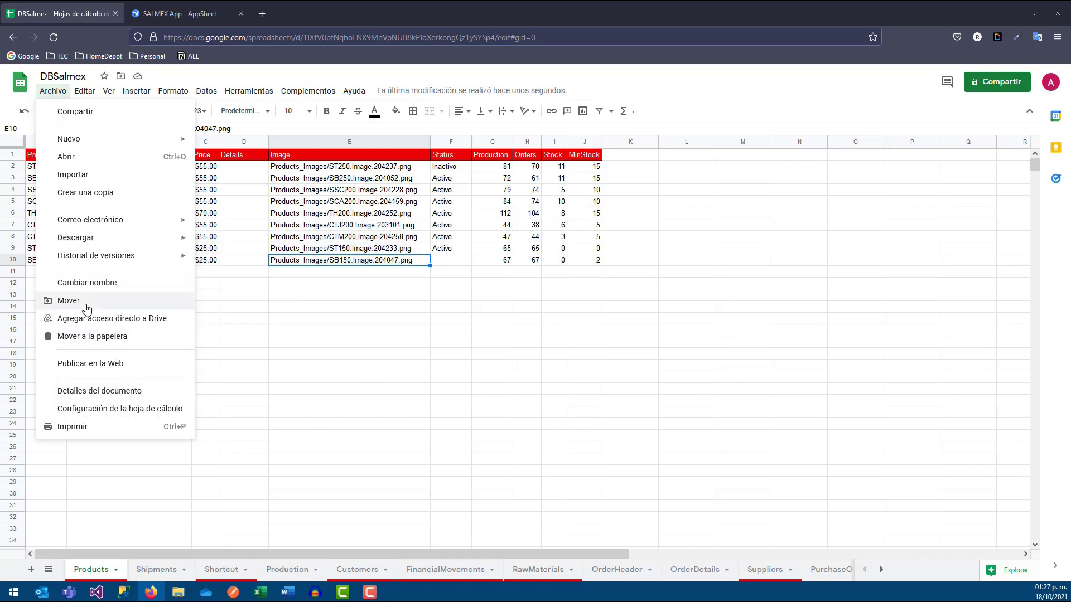
Make a copy of DBSalmex with Crear una copia, naming it DBSalmex2021
click(103, 193)
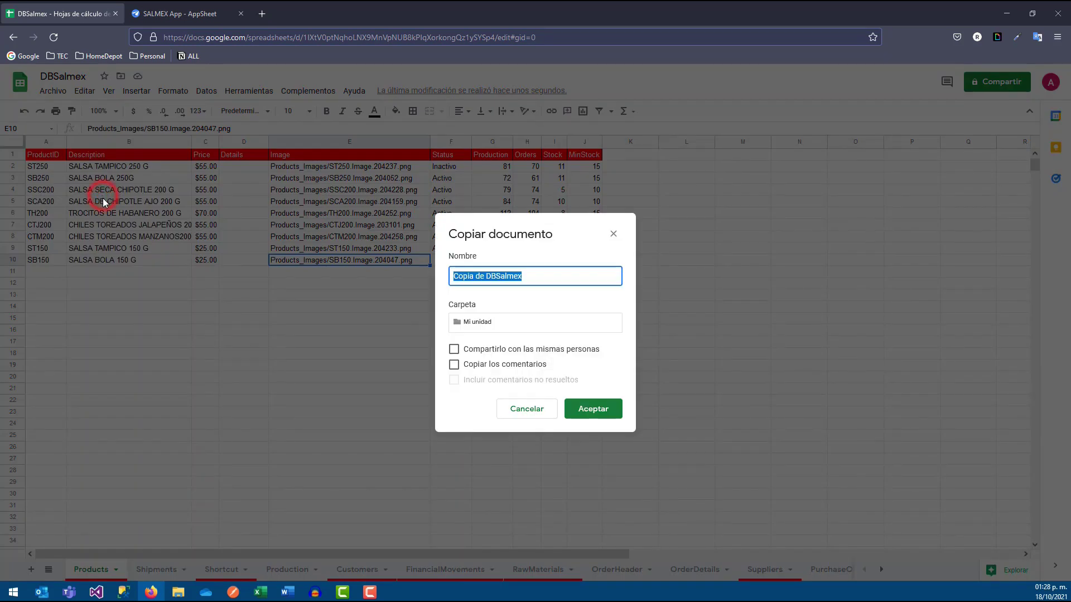
click(568, 280)
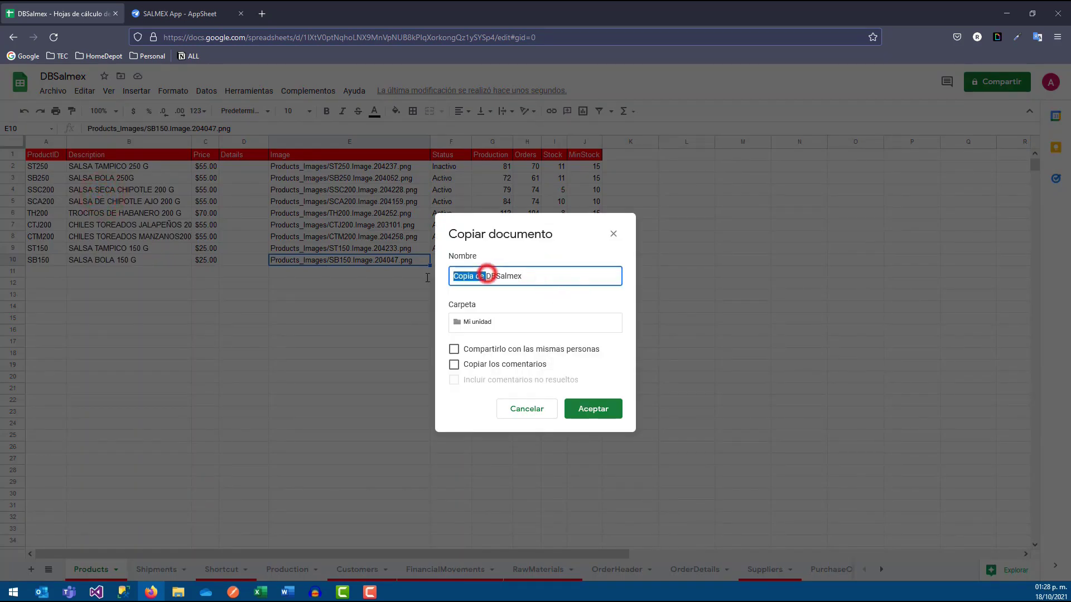
key(BackSpace)
click(542, 271)
text(_)
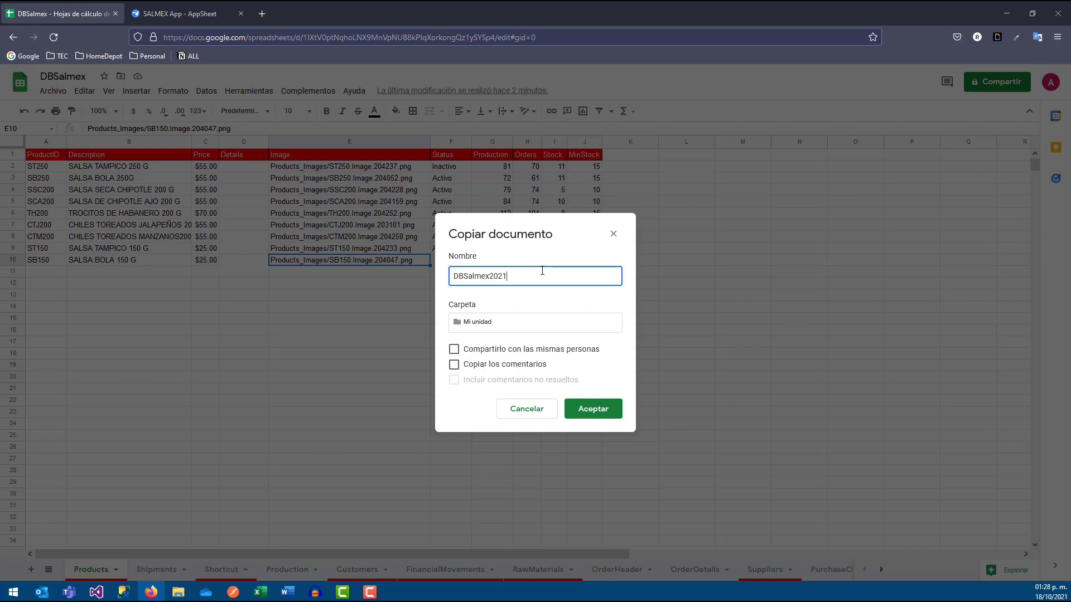
click(593, 410)
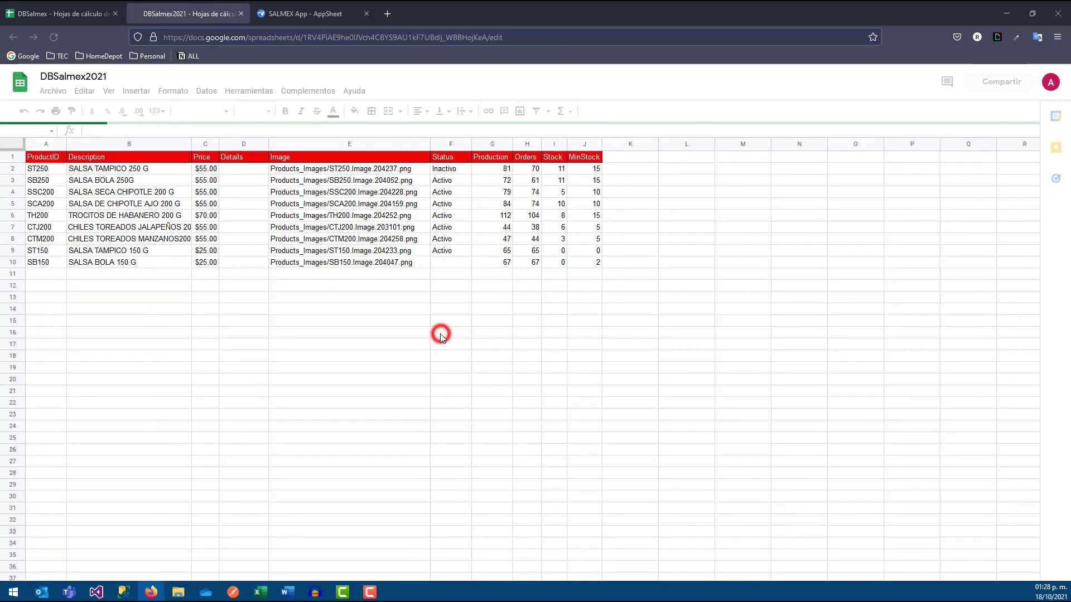
Open DBSalmex2021 and verify its OrderHeader, OrderDetails and PurchaseOrderDetails sheets kept their records
click(24, 85)
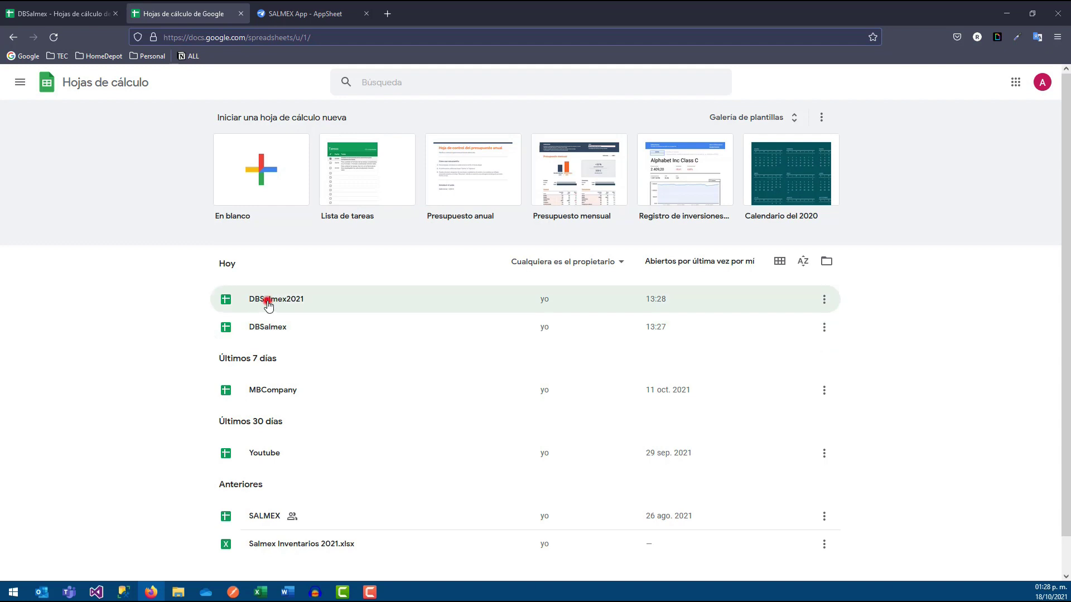
click(268, 301)
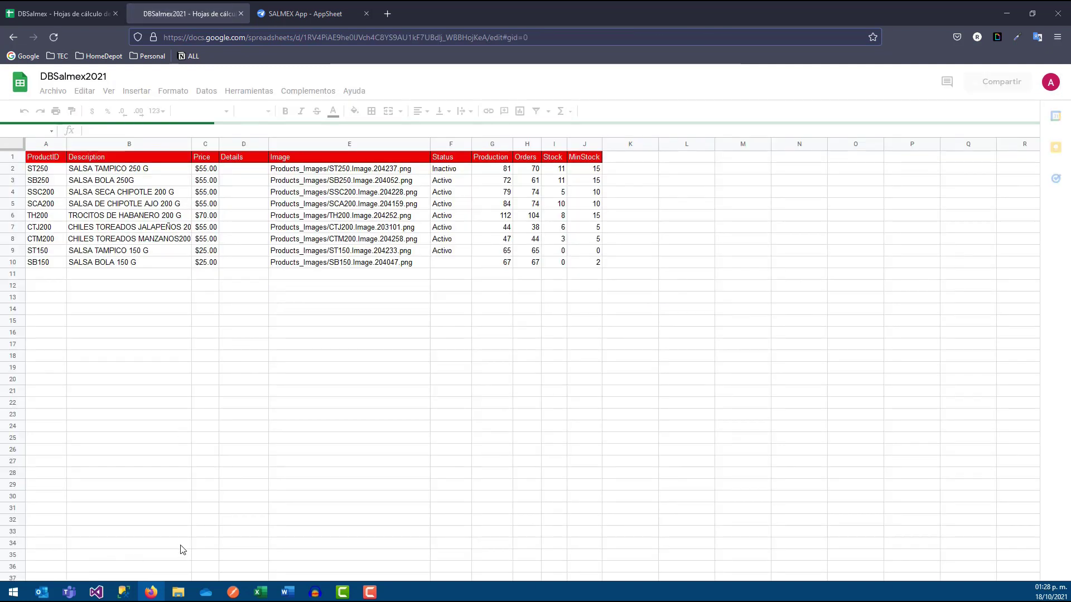
click(617, 572)
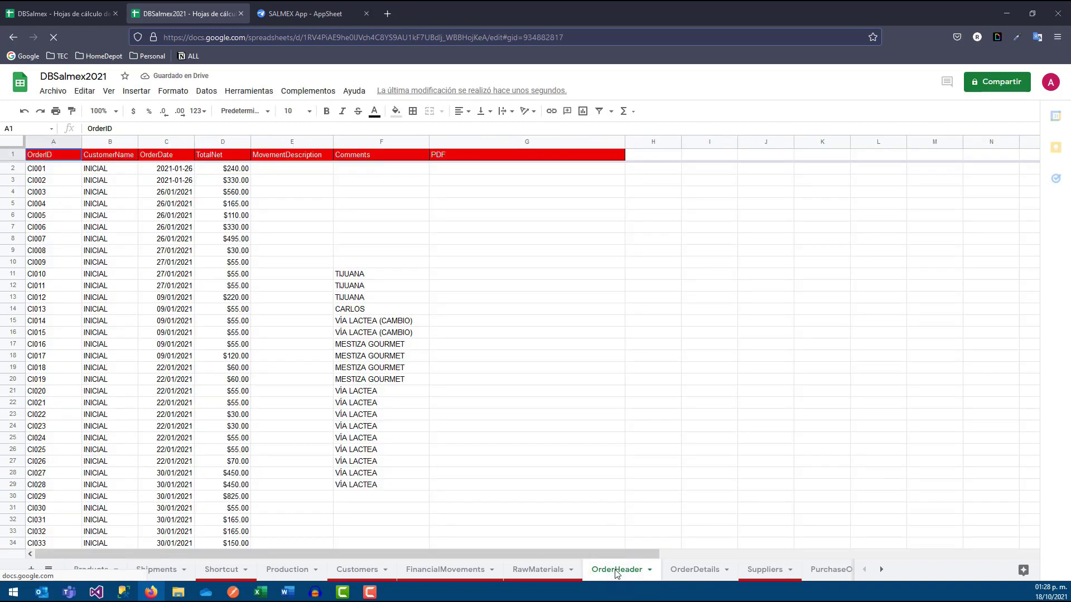
click(696, 571)
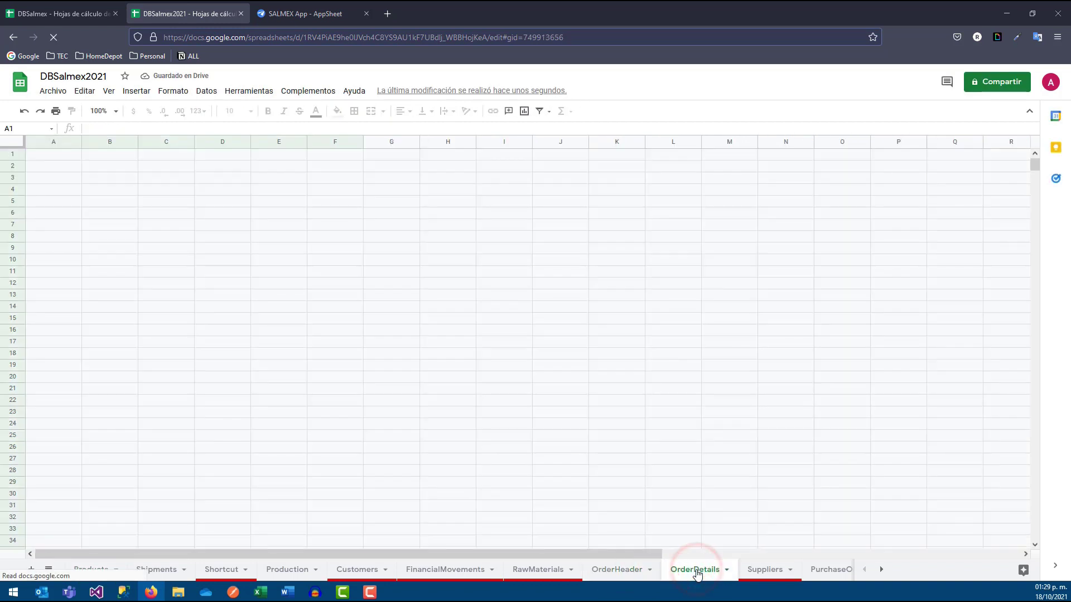
click(883, 570)
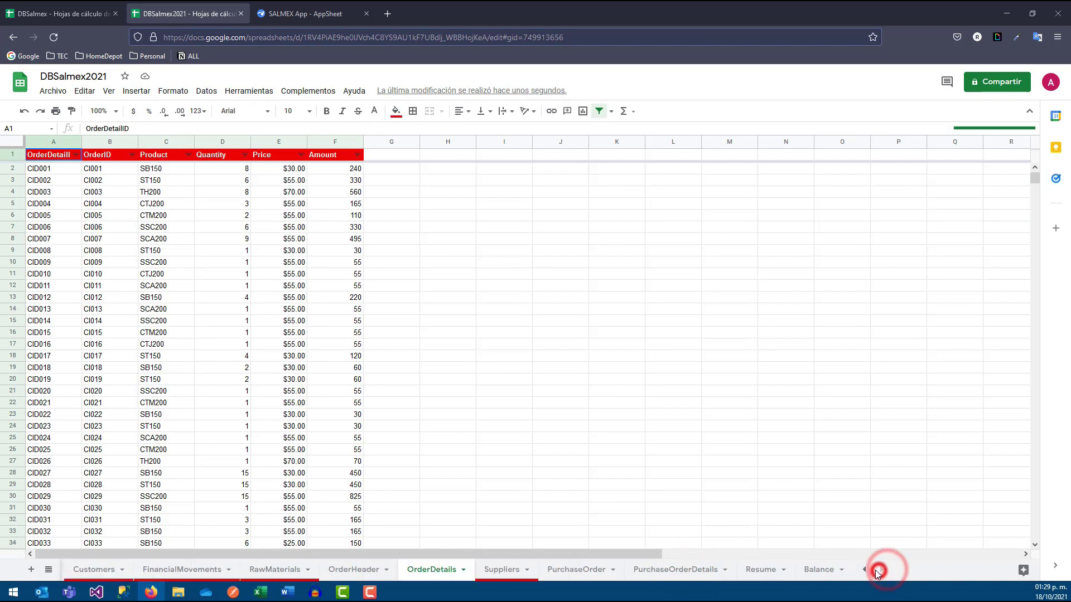
click(736, 570)
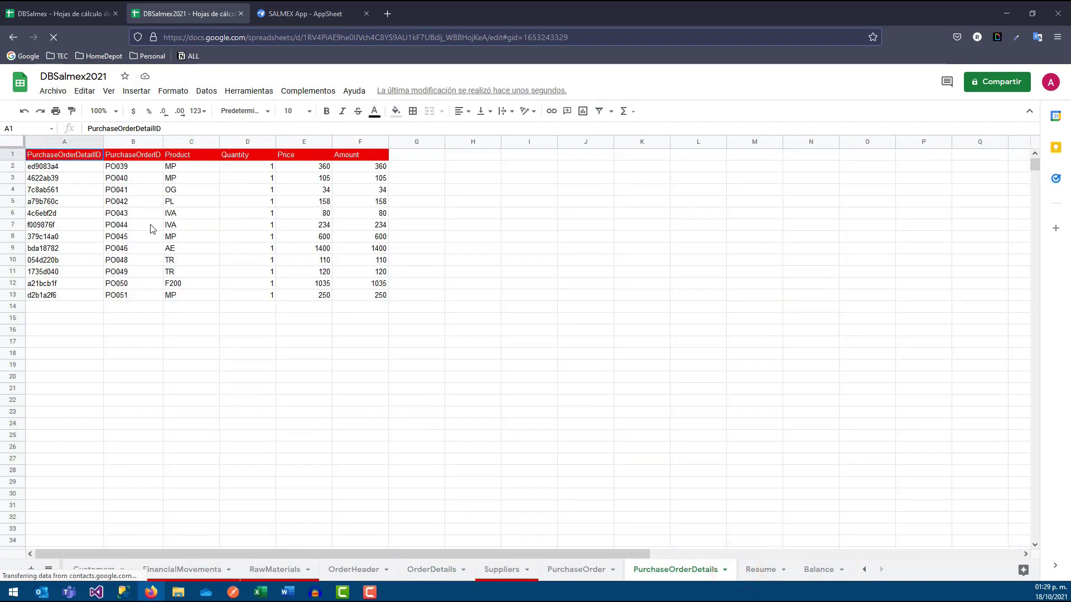
click(170, 273)
Close the DBSalmex2021 tab and view the Pedidos list in the SALMEX app preview
click(89, 12)
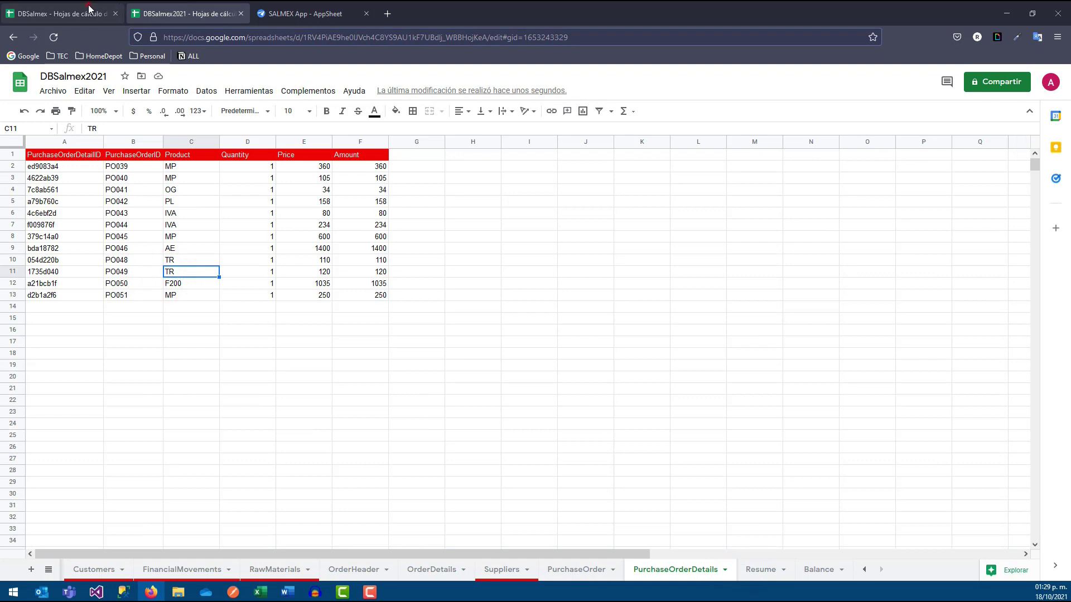
click(29, 81)
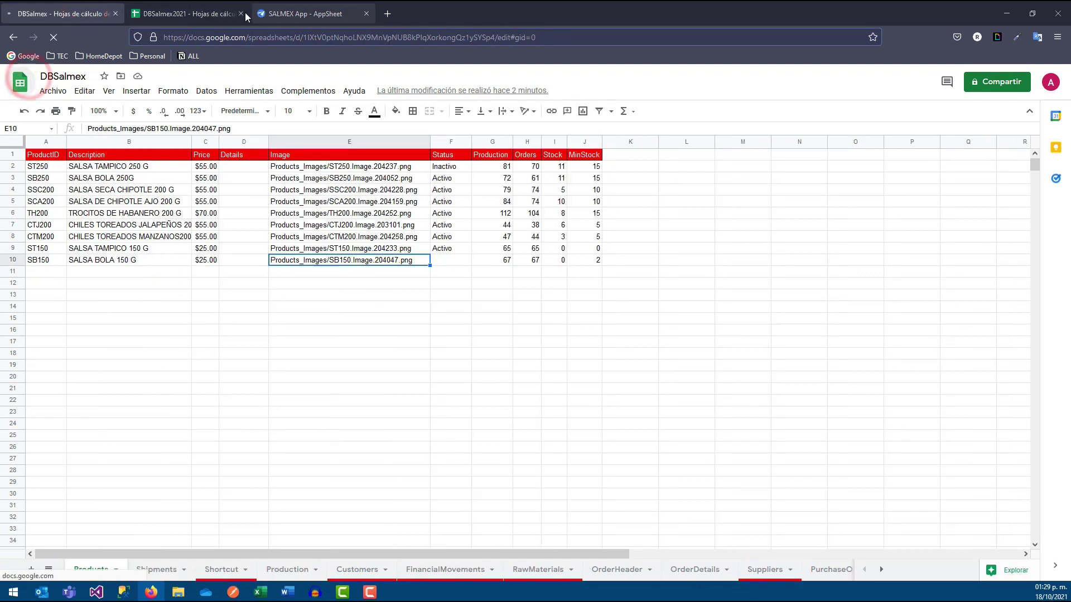
click(241, 14)
click(210, 8)
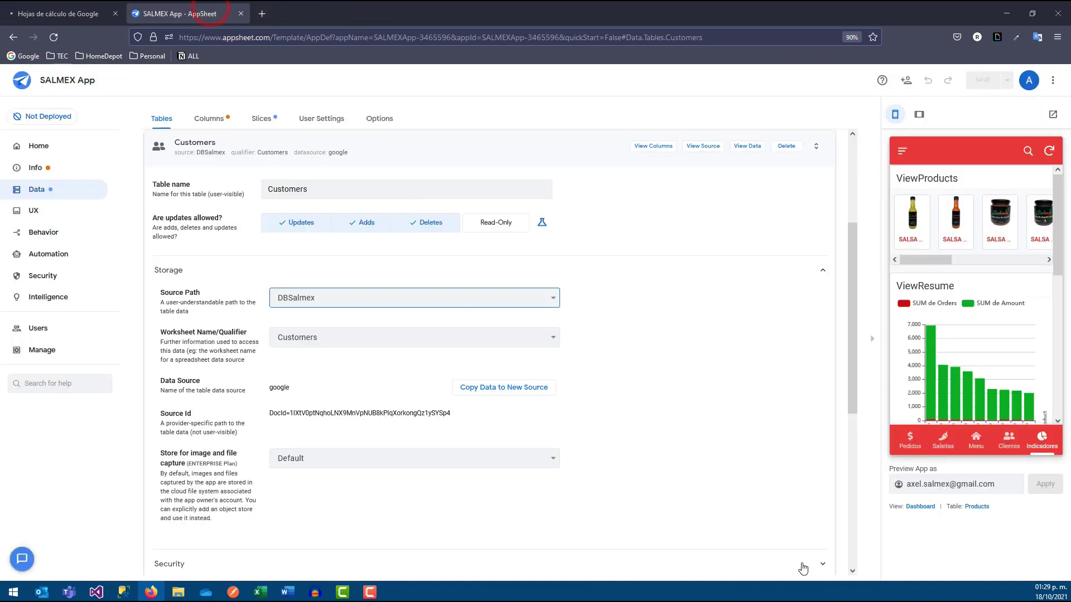
click(897, 443)
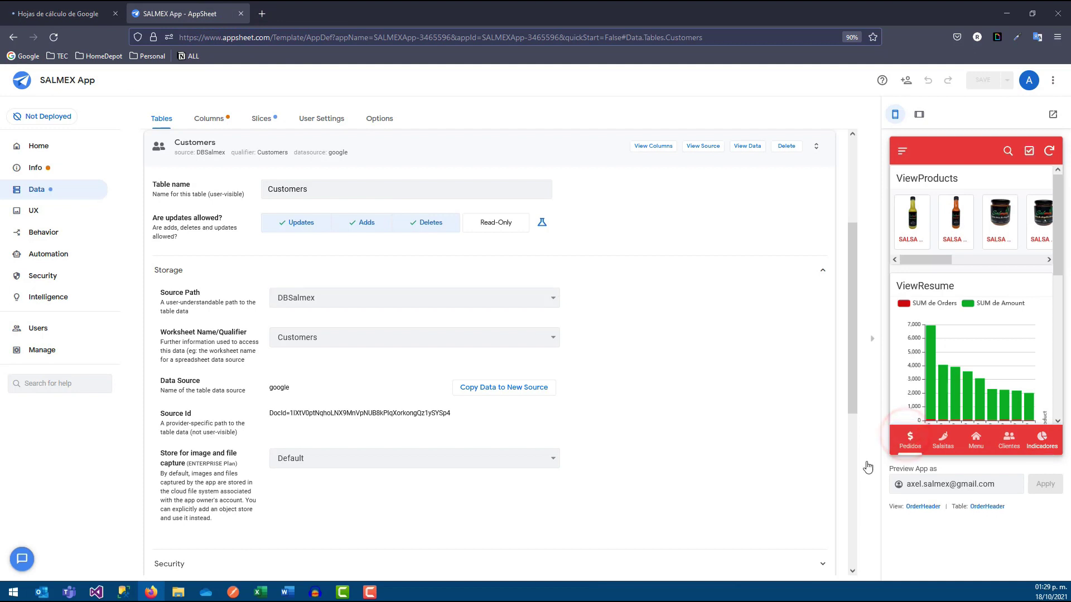
Reopen the original DBSalmex spreadsheet from the Sheets home list
click(56, 13)
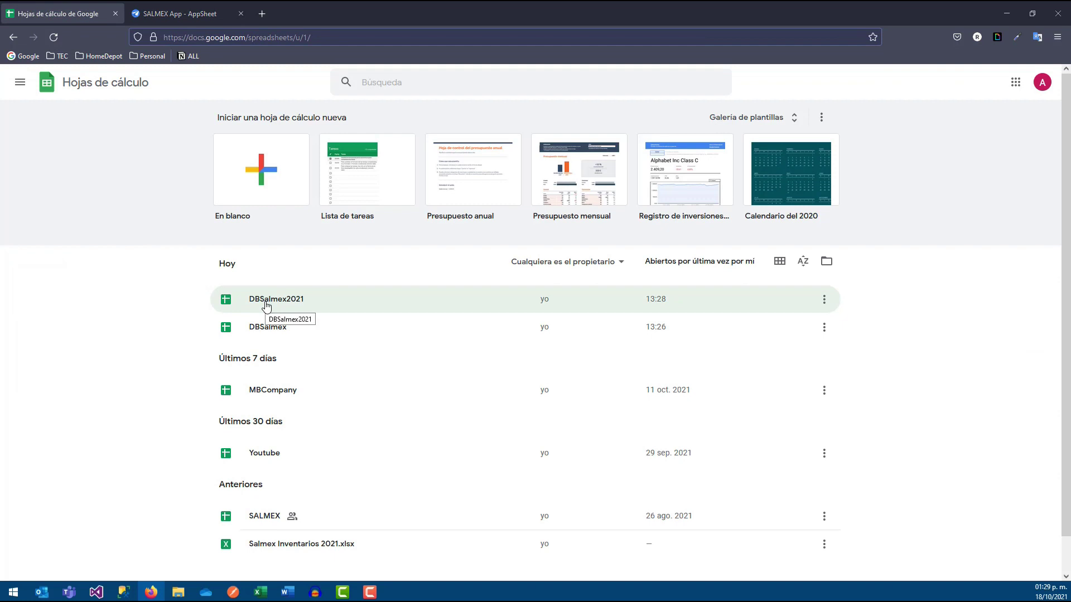
click(267, 328)
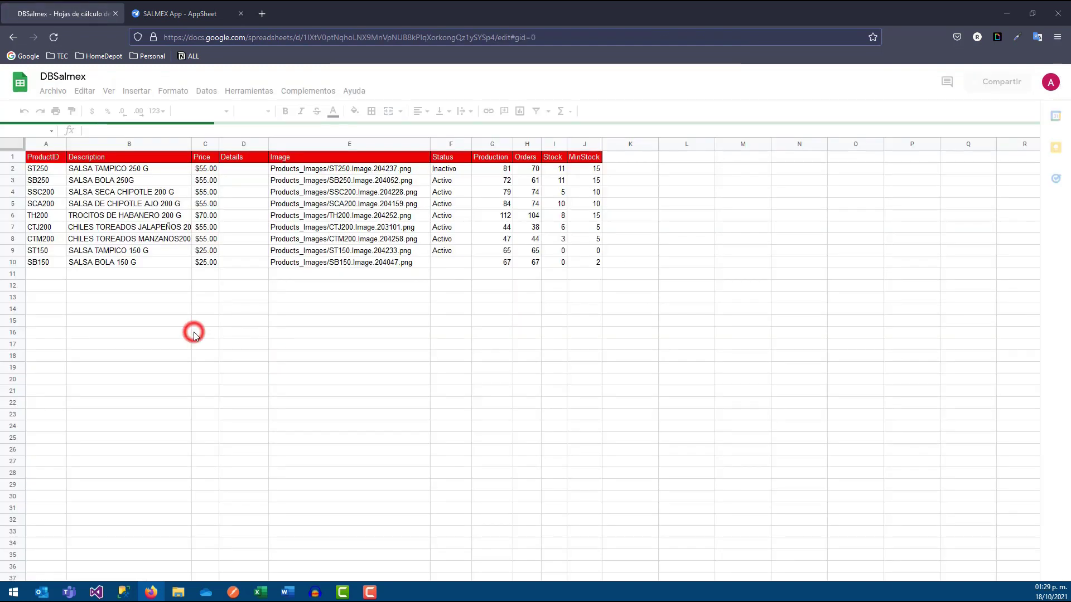
click(194, 334)
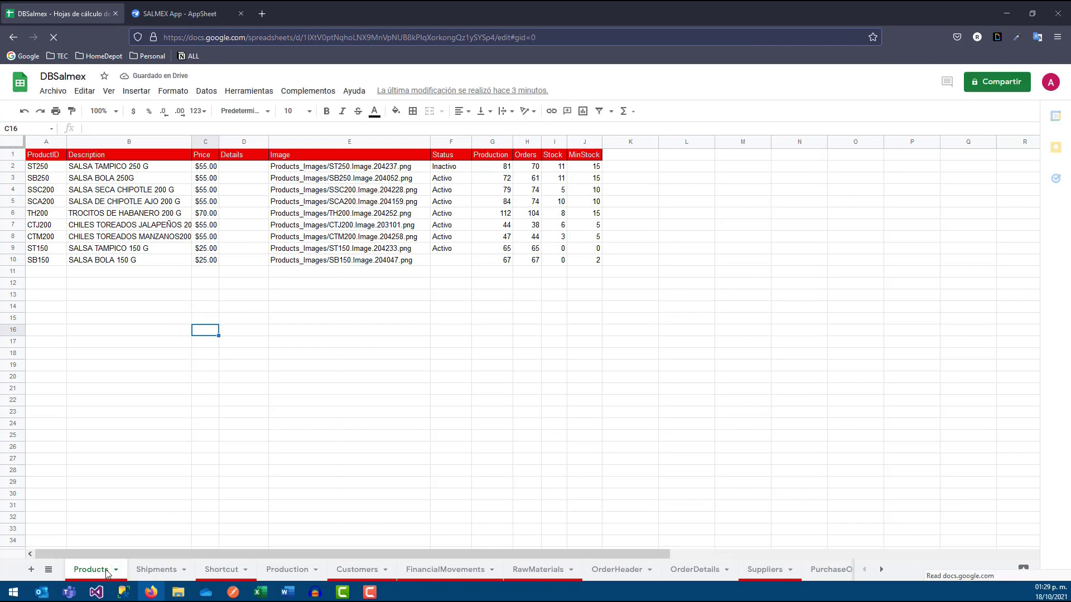
Clear the shipment records from the Shipments sheet, leaving only its header row
click(155, 570)
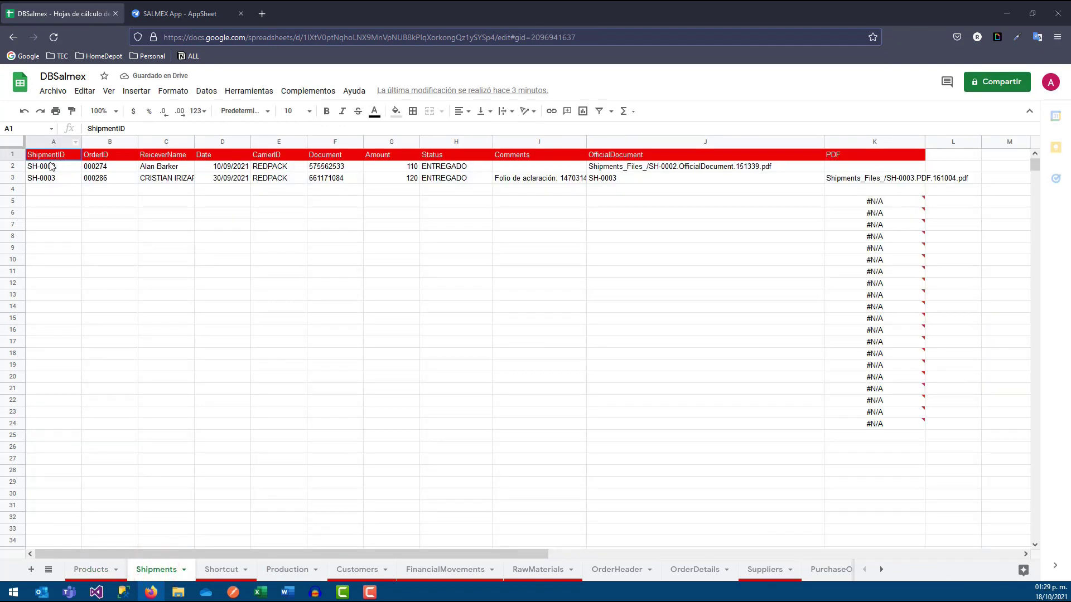
drag(47, 166, 895, 193)
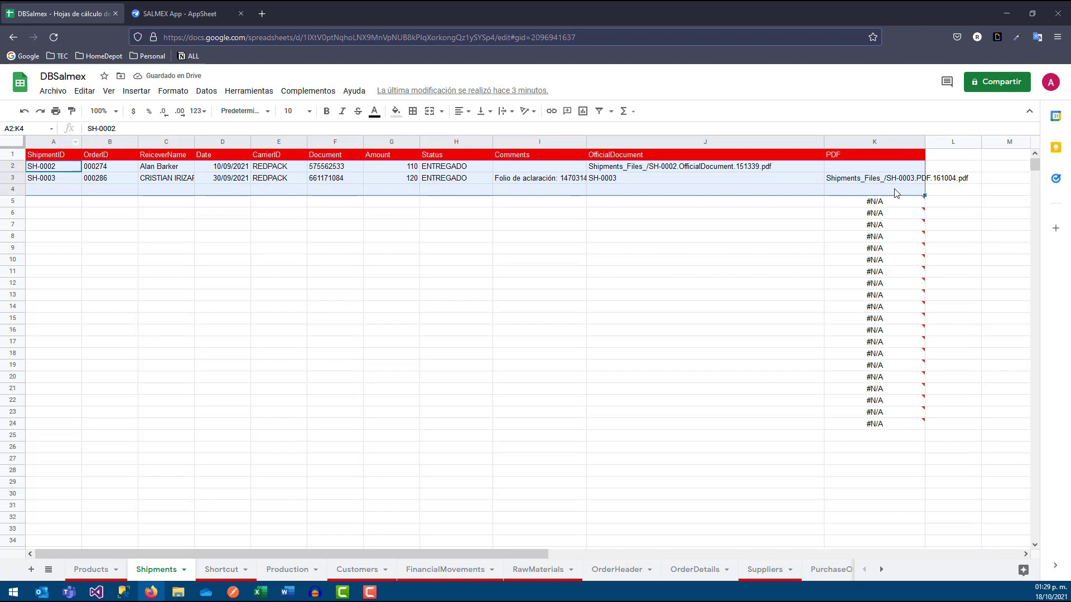
key(Delete)
click(258, 318)
After checking the Shortcut sheet, delete all 24 Production records below the headers
click(212, 568)
click(95, 259)
mouse_move(50, 165)
mouse_down()
mouse_move(260, 192)
mouse_move(264, 207)
mouse_up()
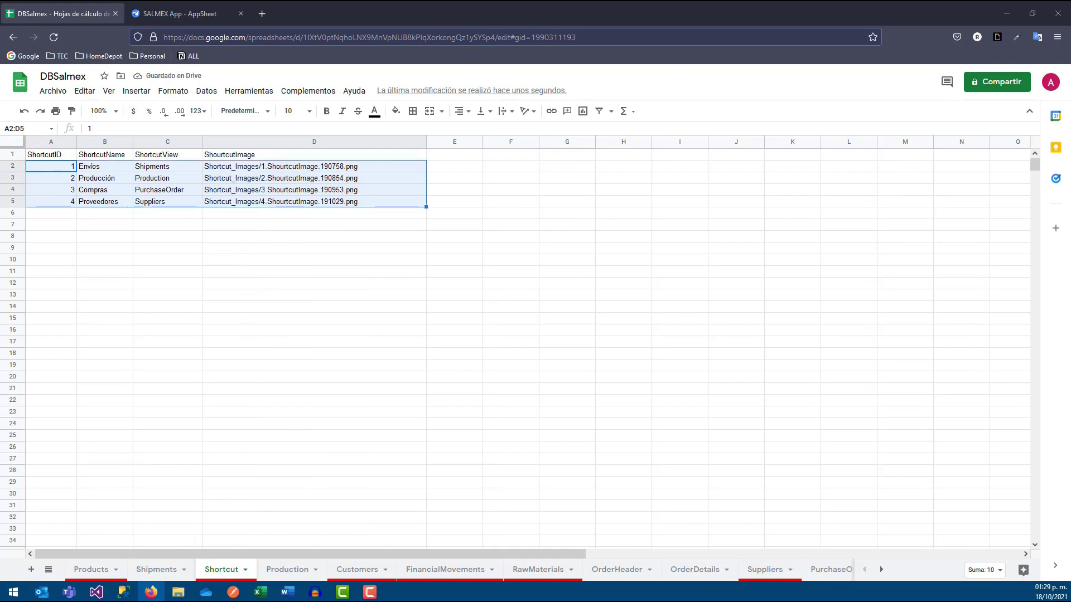
click(272, 569)
click(150, 306)
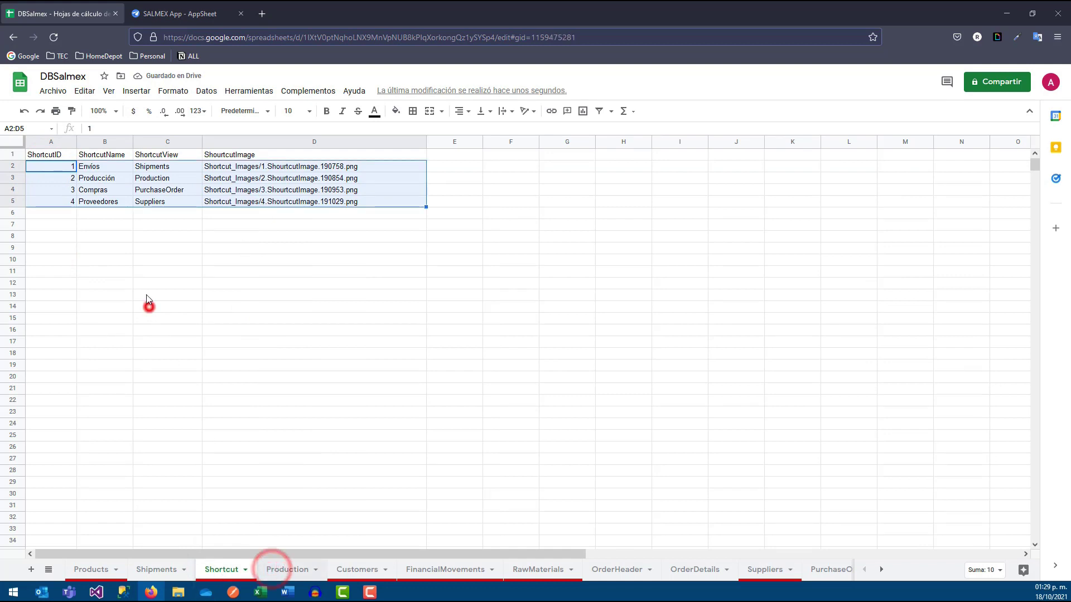
drag(53, 167, 347, 438)
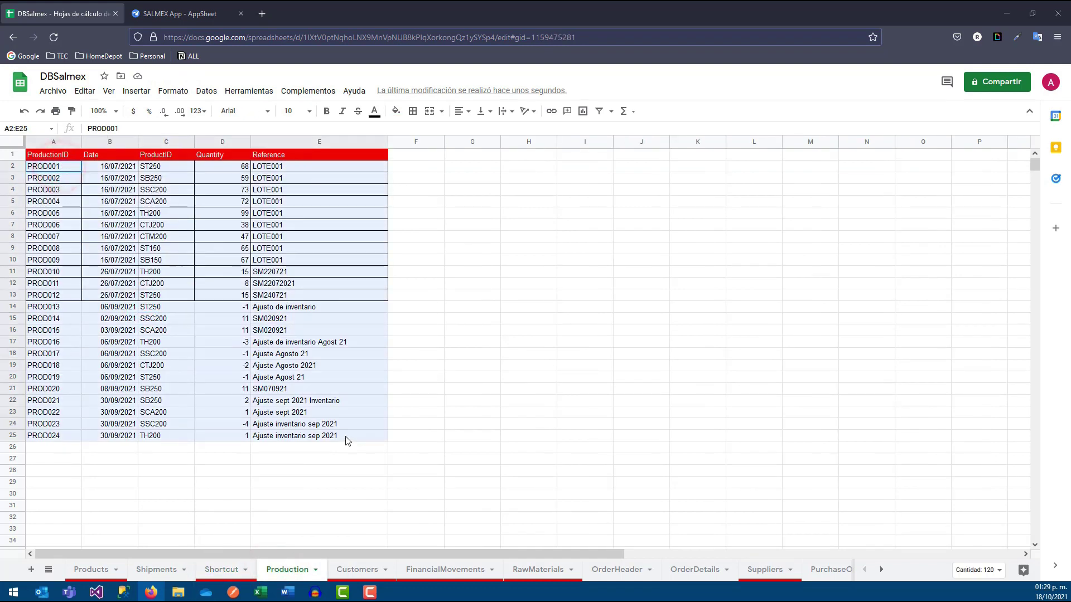
key(Delete)
click(364, 411)
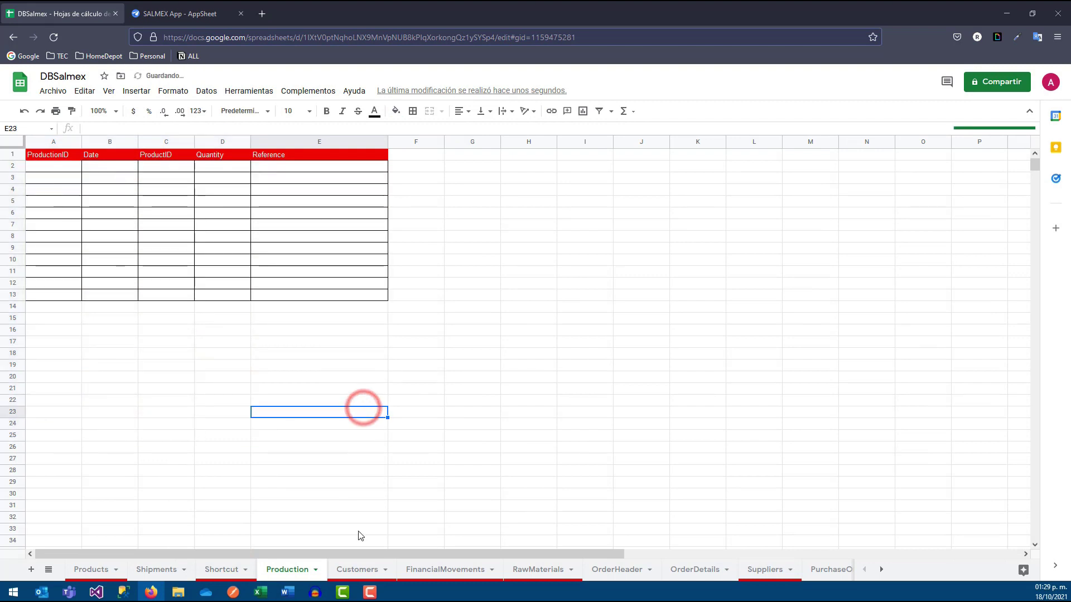
Review the Customers, FinancialMovements, RawMaterials, OrderHeader and PurchaseOrderDetails sheets, ending on Resume
click(357, 568)
click(456, 570)
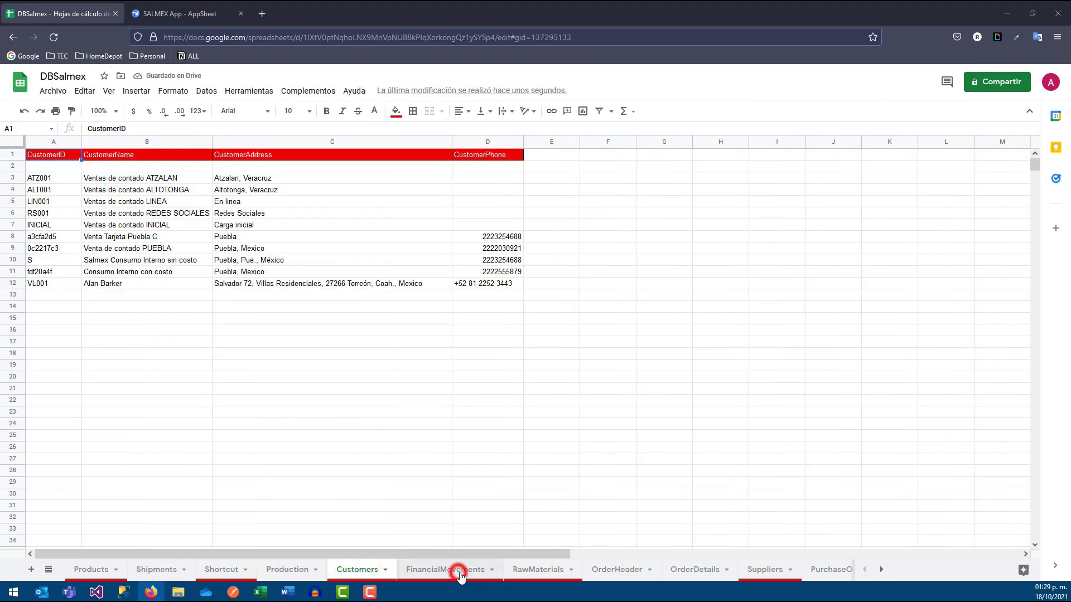
click(537, 570)
click(626, 570)
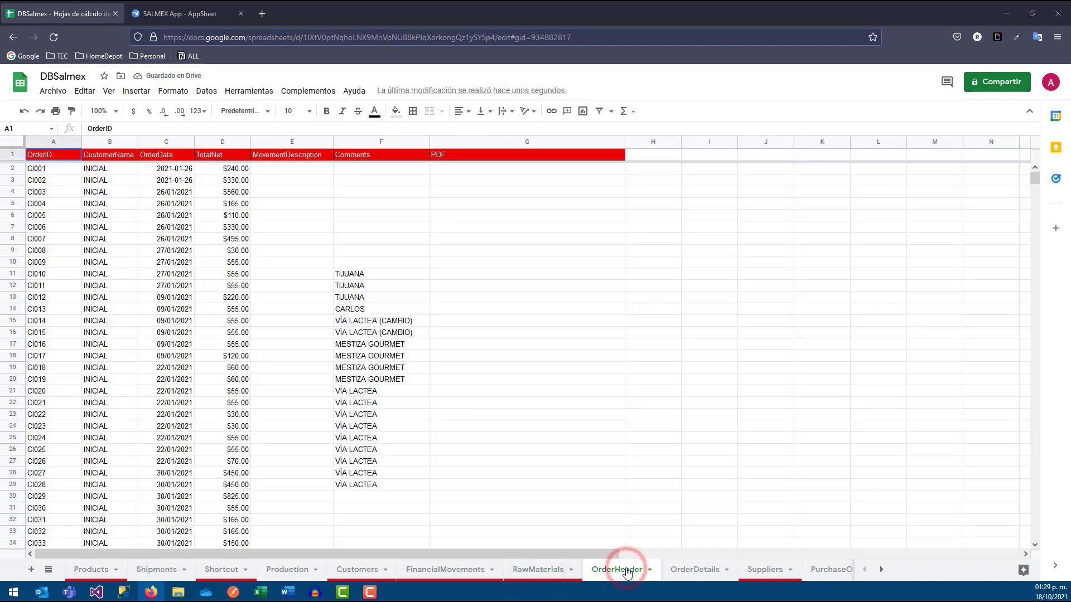
click(44, 172)
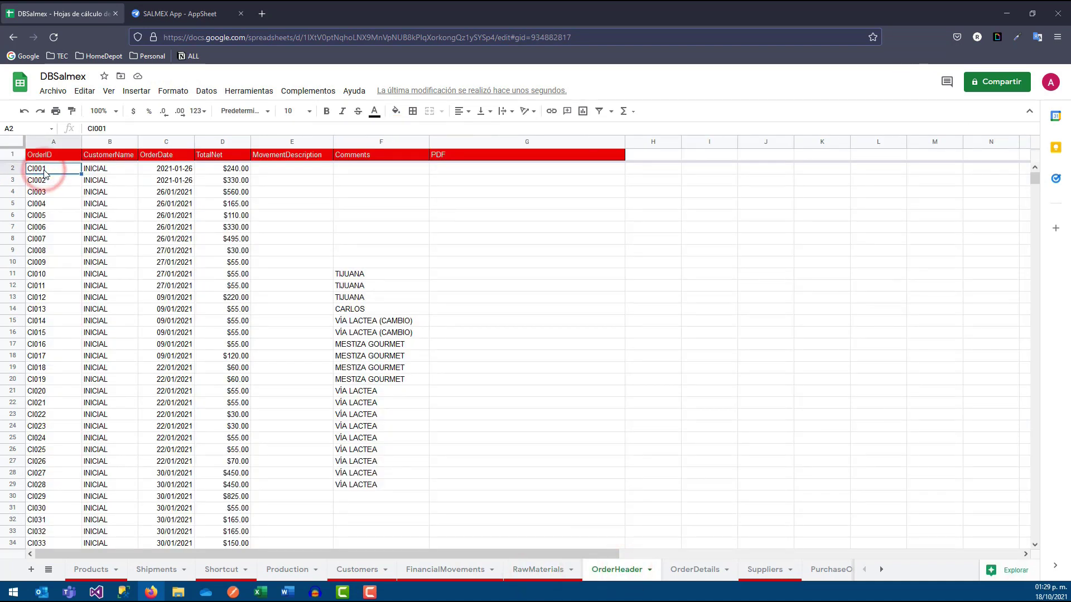
key(shift+Right)
key(shift+Right)
key(shift+Right)
key(shift+Right)
key(shift+Right)
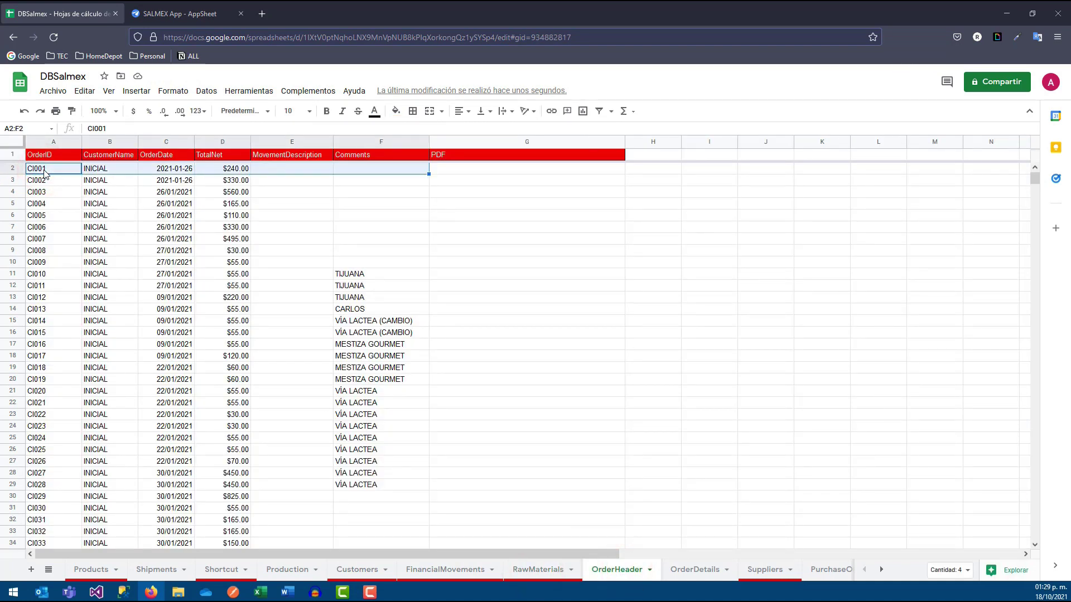
click(676, 569)
click(761, 569)
click(617, 505)
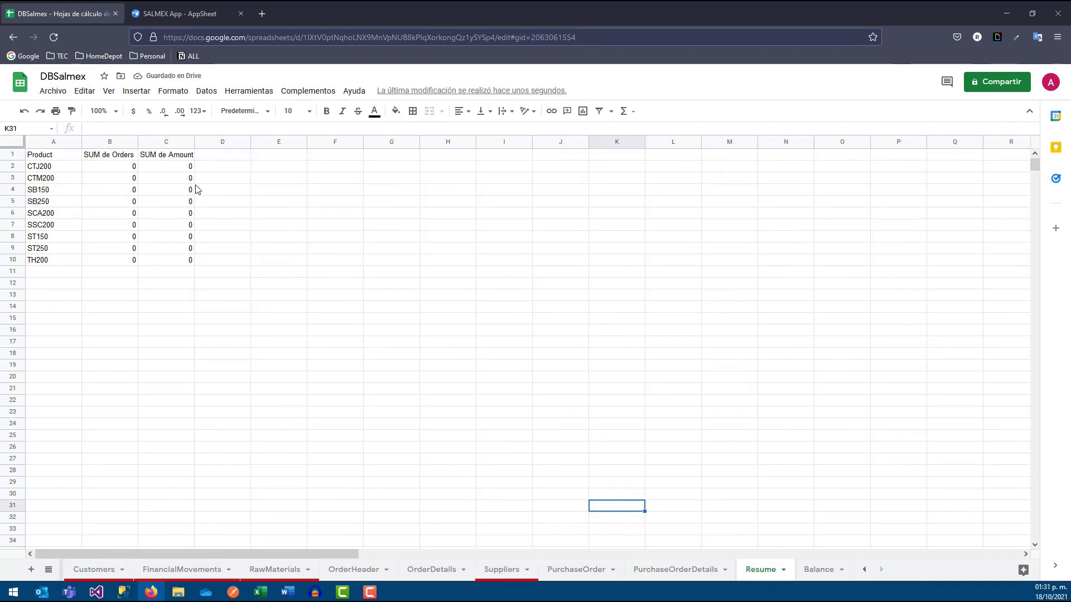
Check Resume's order and amount formulas for CTJ200, CTM200 and SB150 now read zero
drag(49, 154, 184, 260)
click(223, 266)
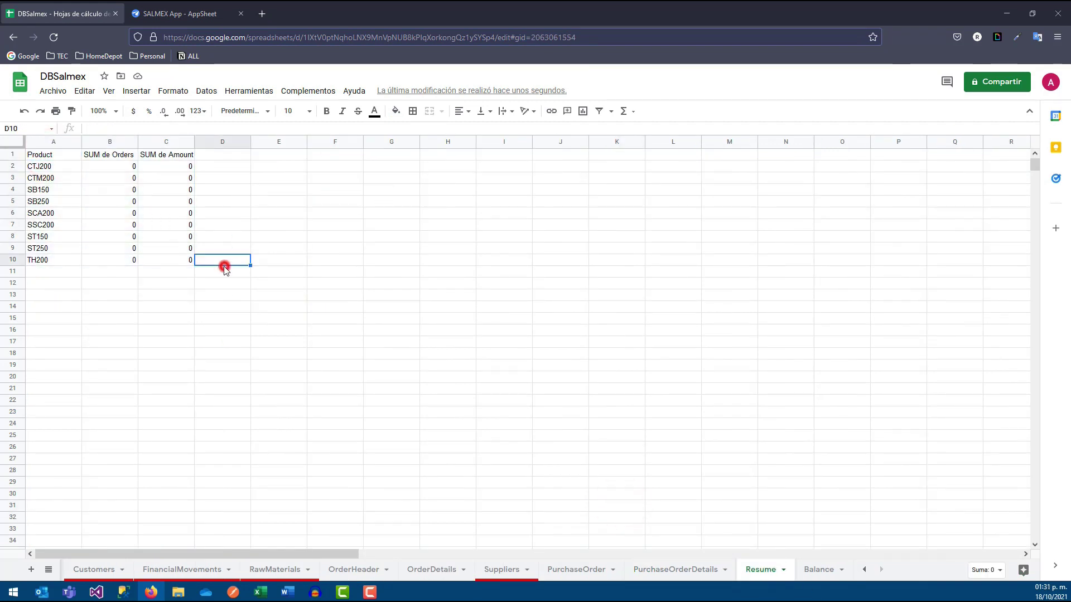
click(266, 215)
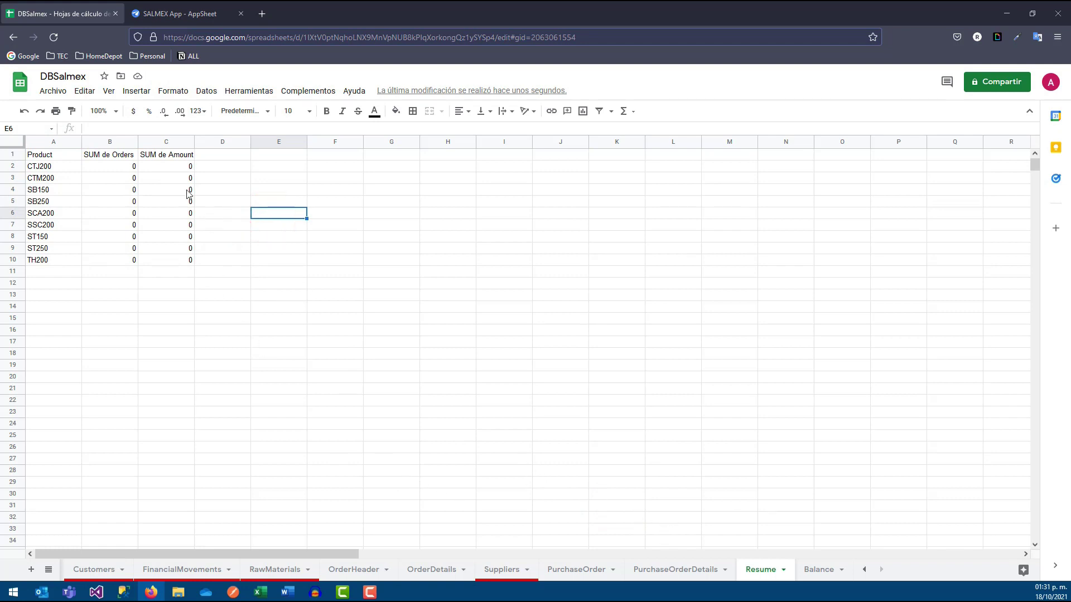
click(179, 166)
click(167, 177)
click(169, 190)
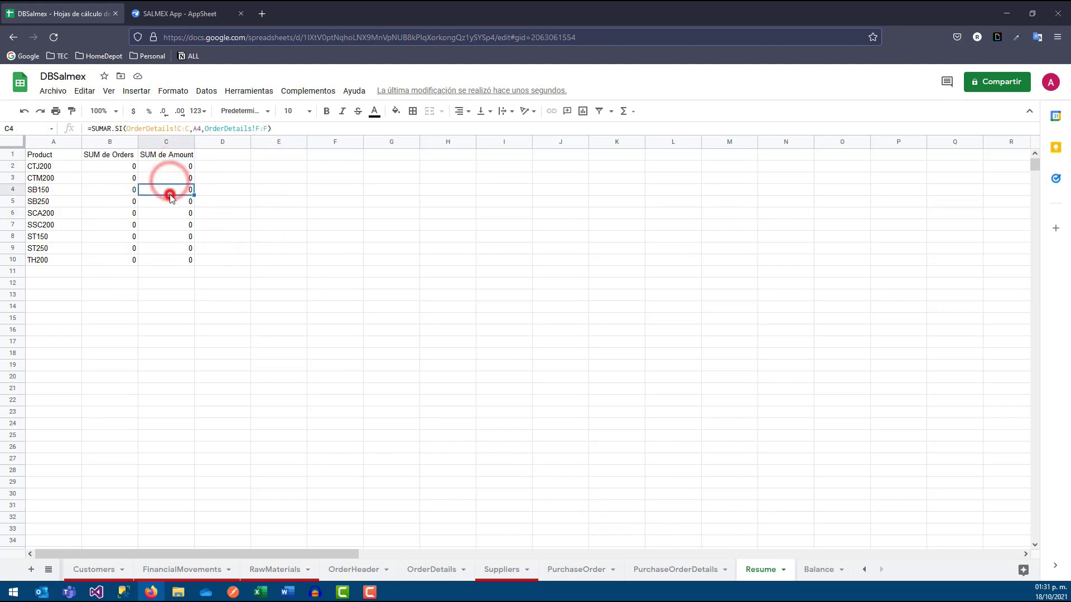
click(119, 166)
click(132, 175)
key(Right)
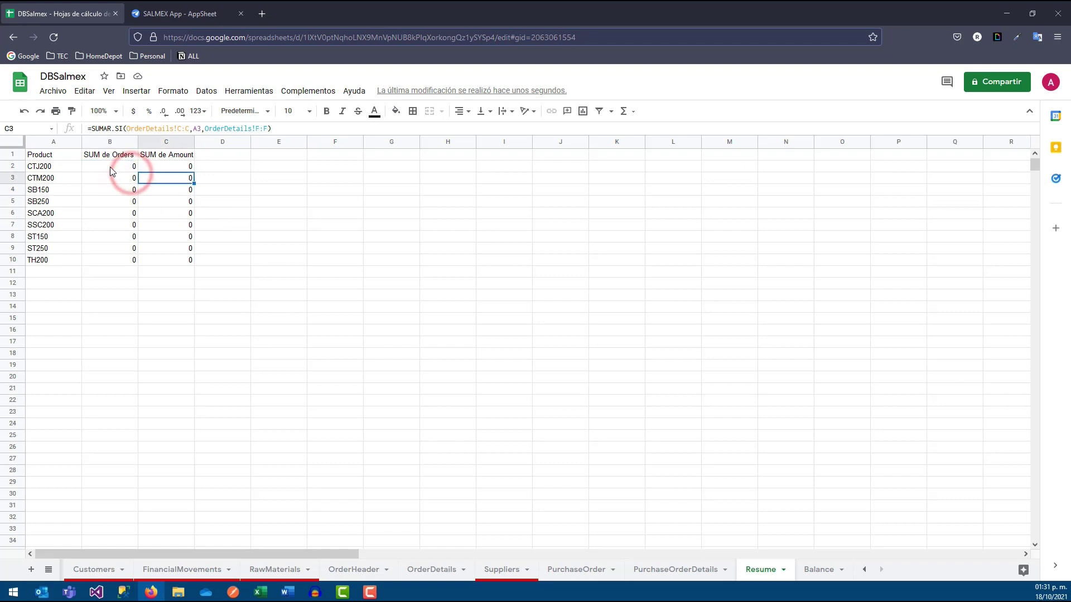
Confirm the Balance sheet reads $0.00, then switch to the SALMEX App editor
click(646, 566)
click(410, 568)
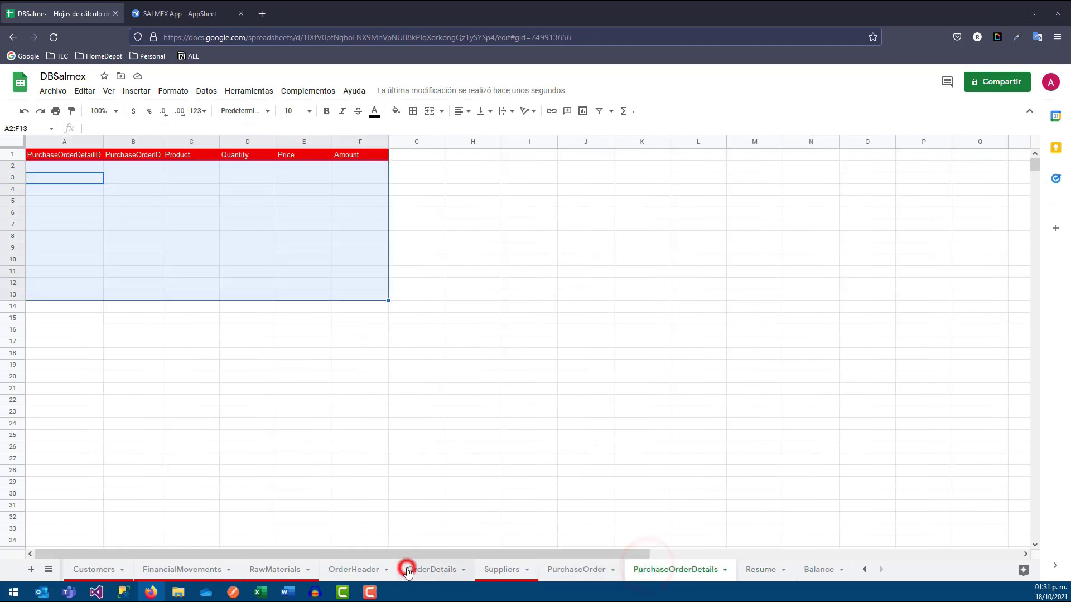
click(820, 569)
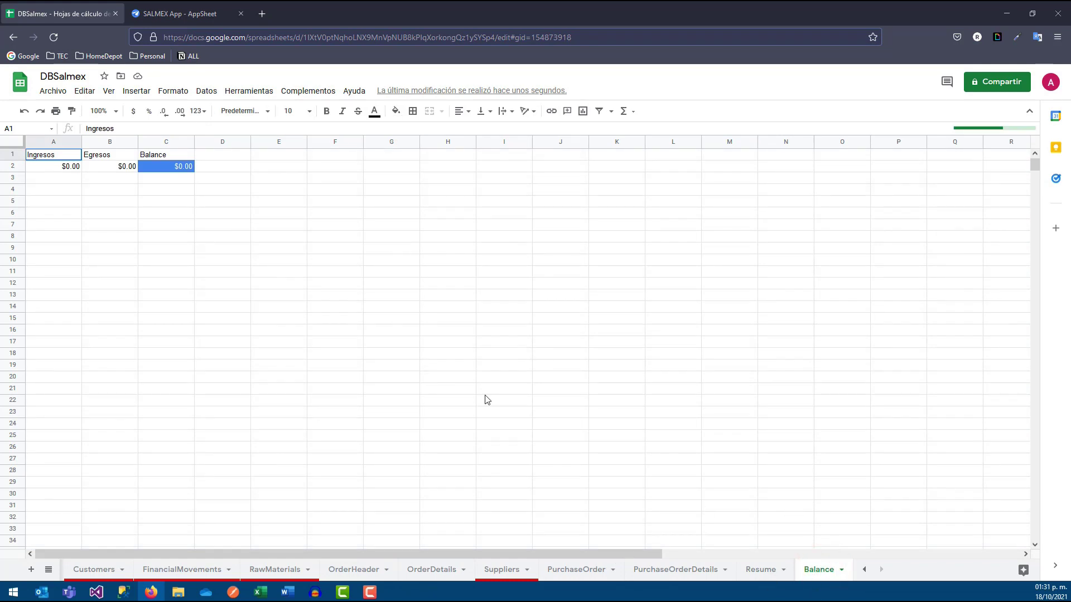
click(193, 7)
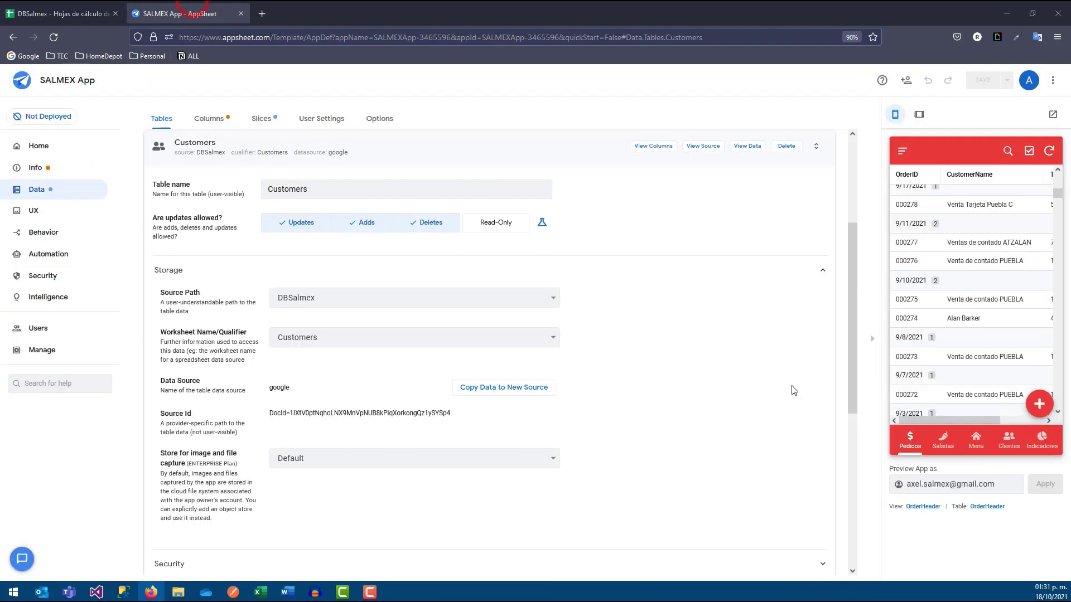
Reload the SALMEX App editor and view the now-empty Pedidos list in the preview
click(53, 37)
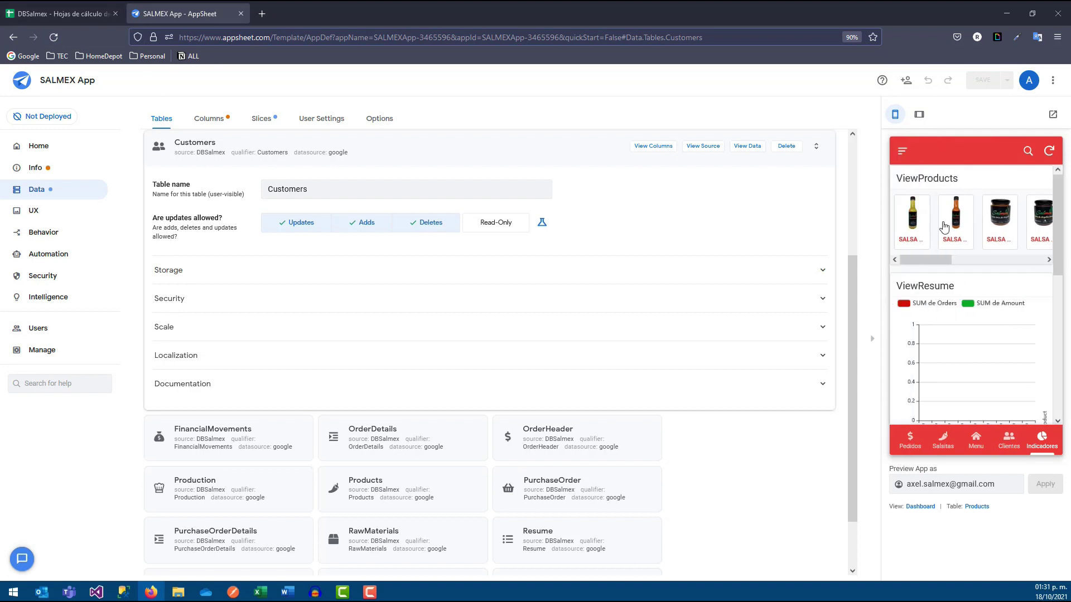
click(915, 444)
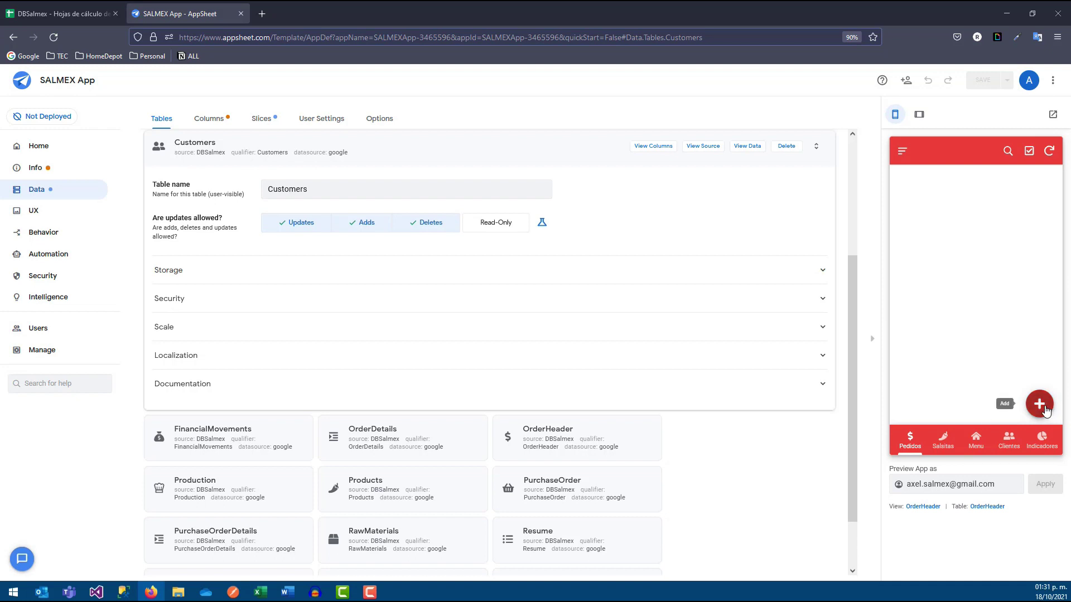
click(1040, 404)
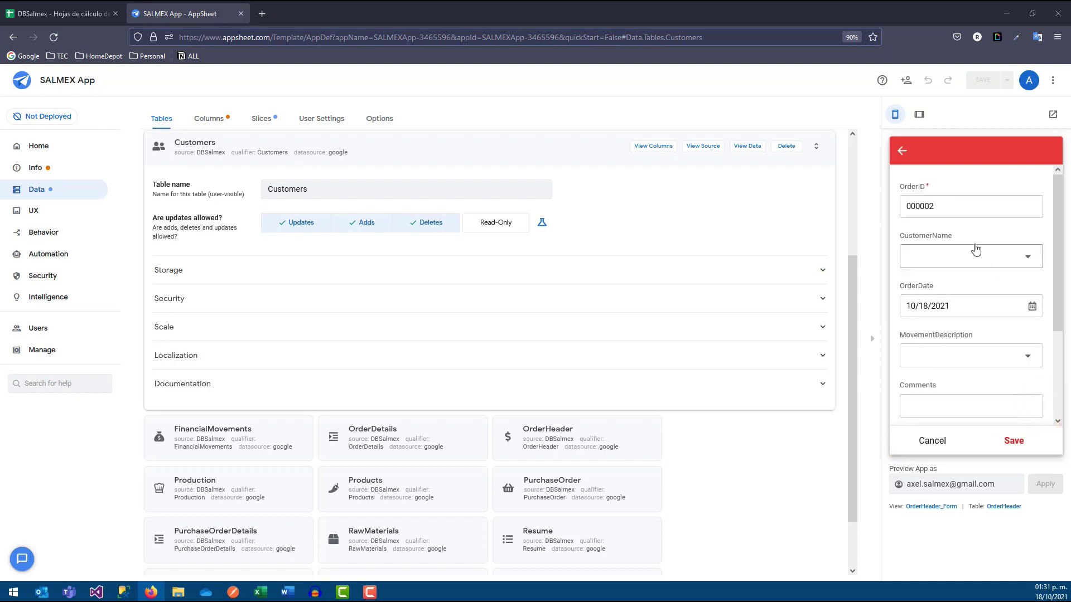
double_click(931, 207)
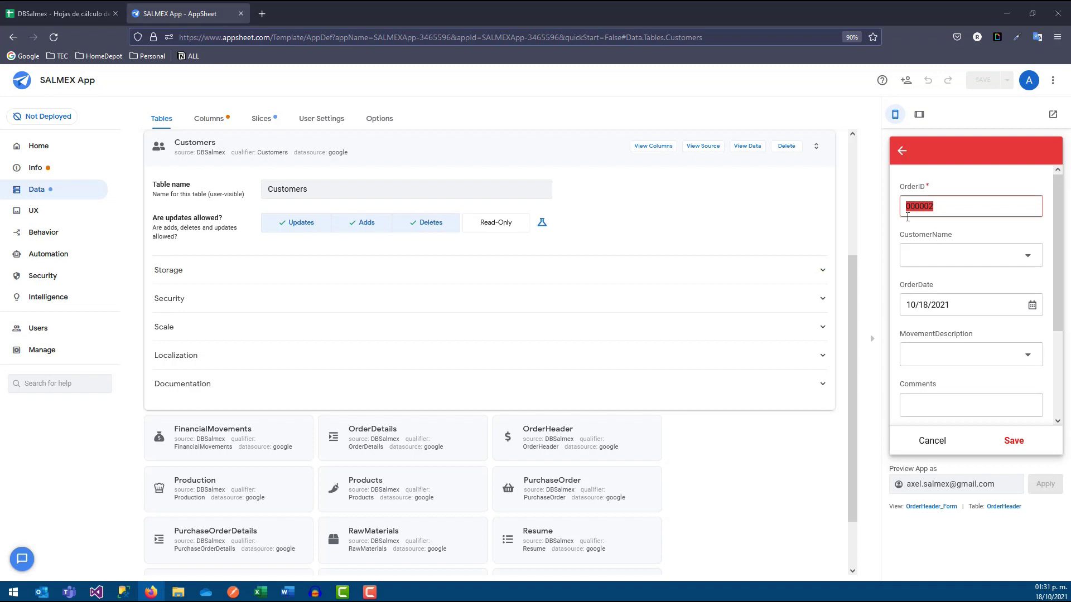
click(929, 257)
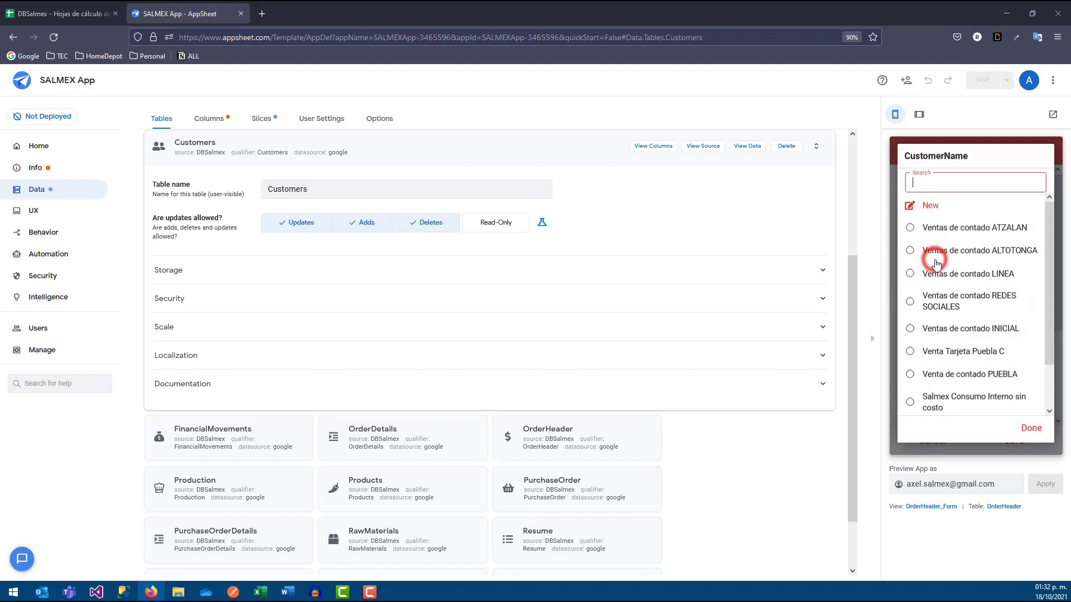
scroll(947, 249, down, 1)
scroll(946, 249, down, 1)
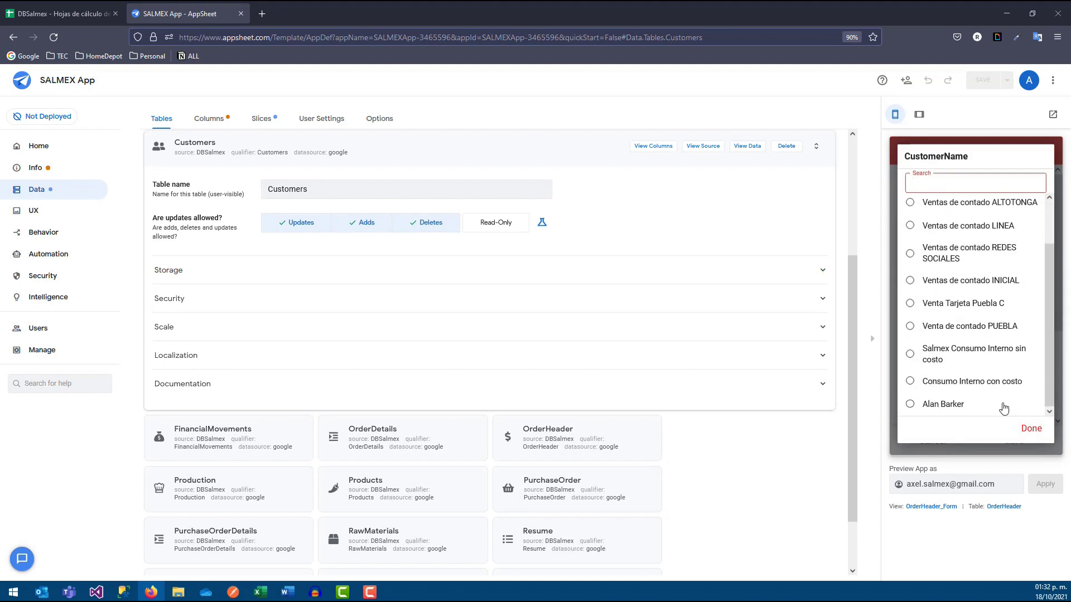
click(1025, 428)
scroll(925, 297, down, 2)
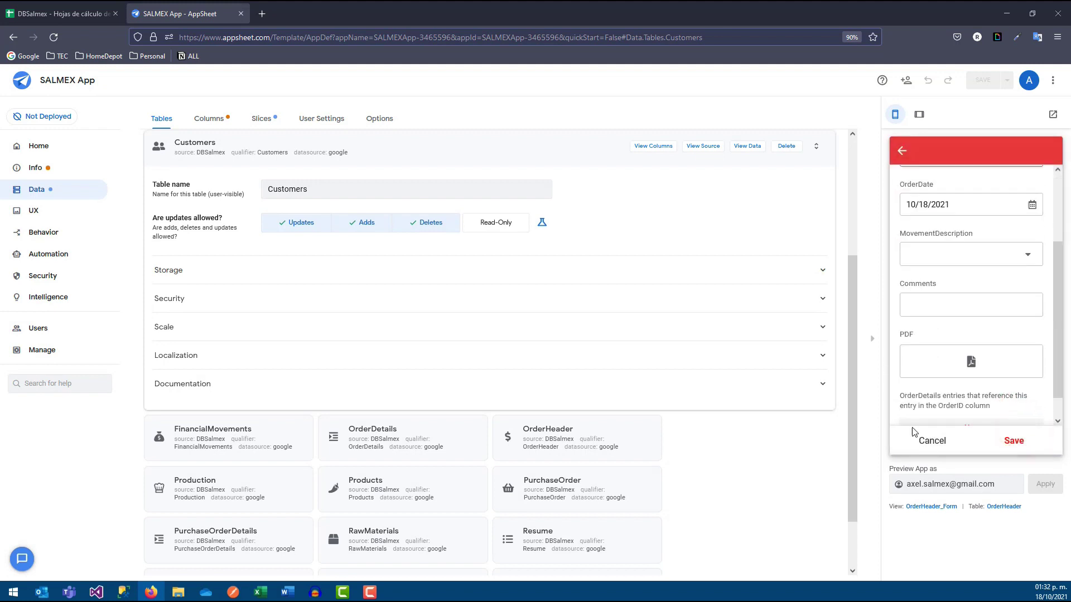
click(917, 438)
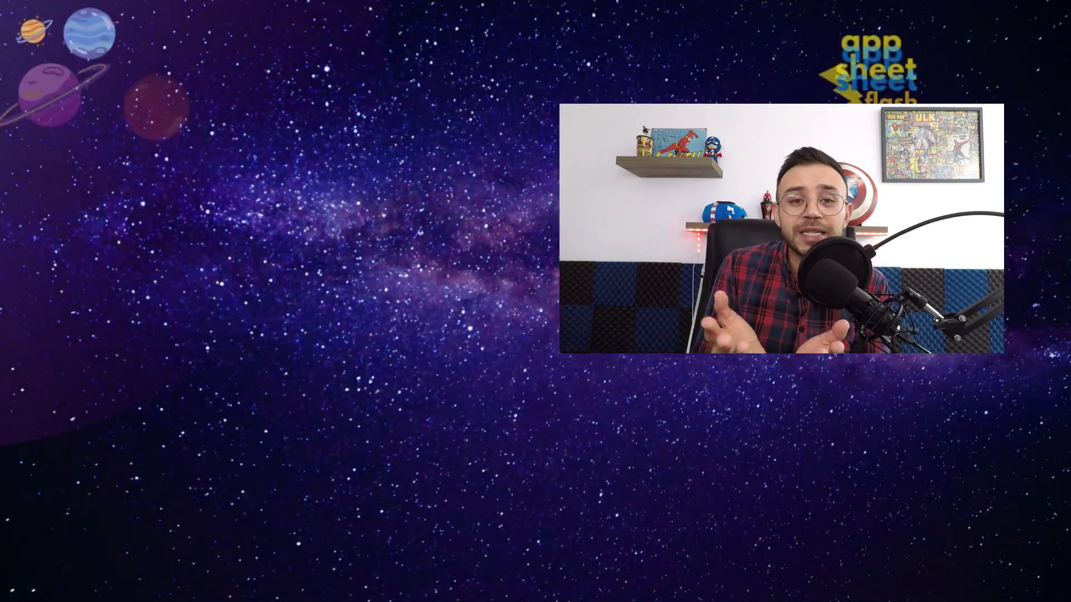